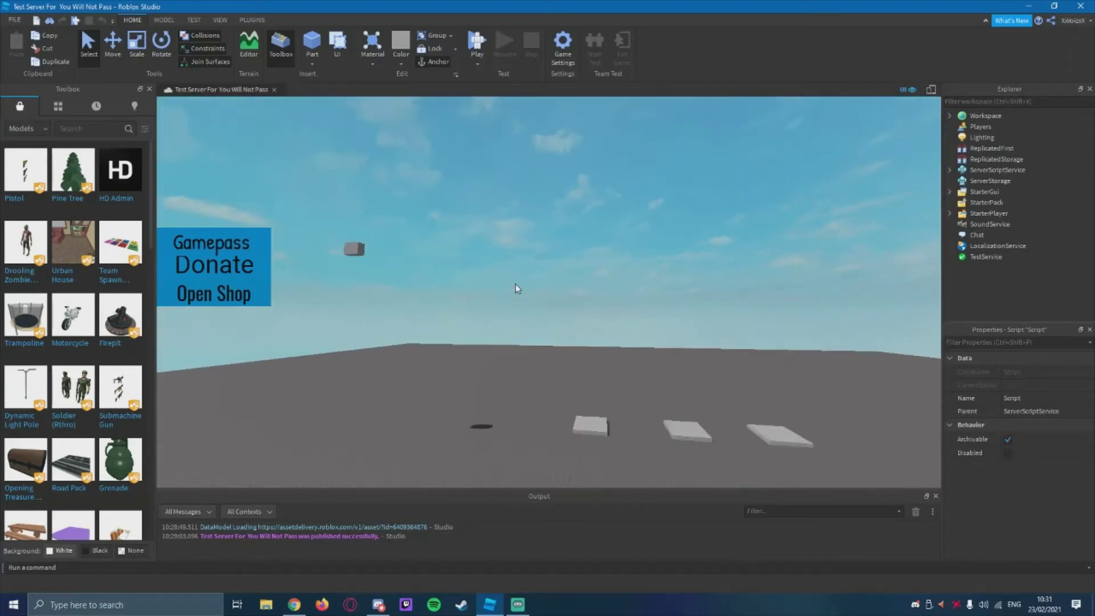
Step: Add a ScreenGui with a TextButton under StarterGui and move it above the Gamepass panel
{"action": "key", "text": "s"}
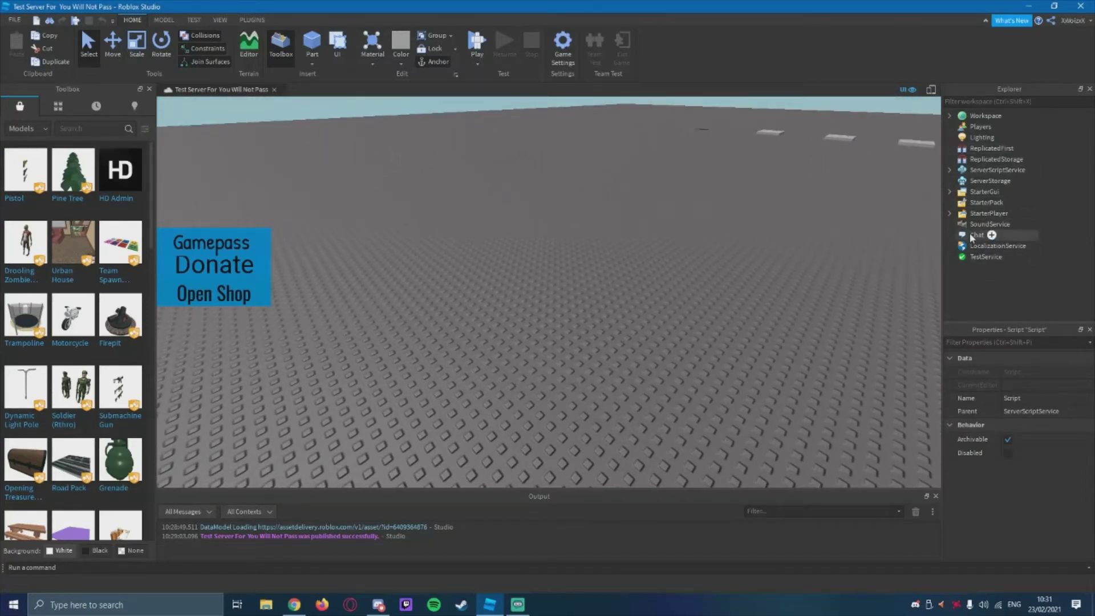
{"action": "left_click", "coordinate": [985, 192]}
{"action": "left_click", "coordinate": [1007, 191]}
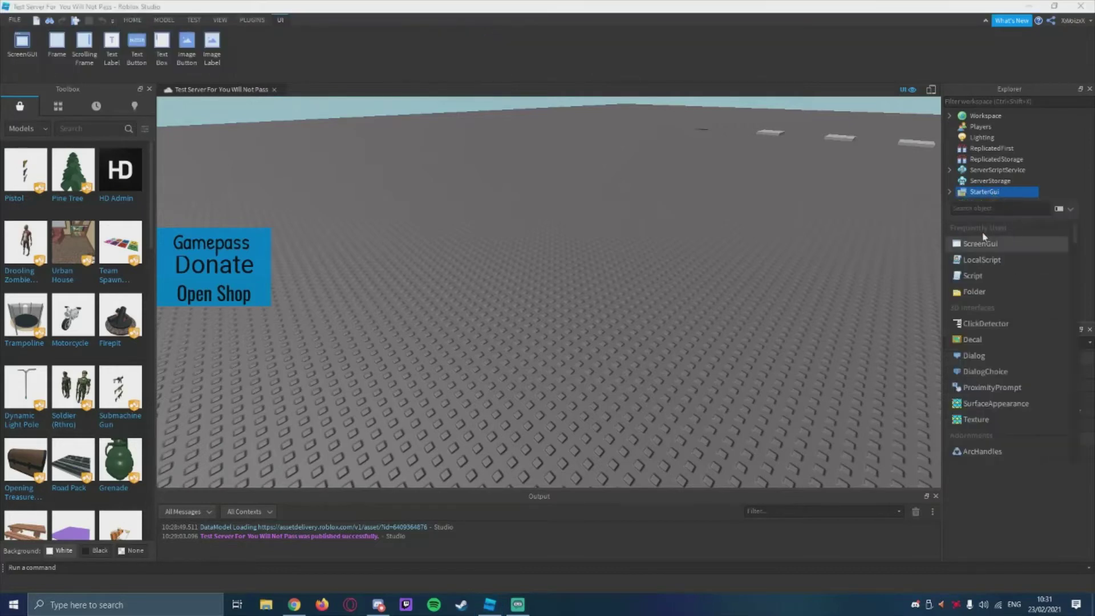
{"action": "left_click", "coordinate": [963, 247]}
{"action": "left_click", "coordinate": [1010, 245]}
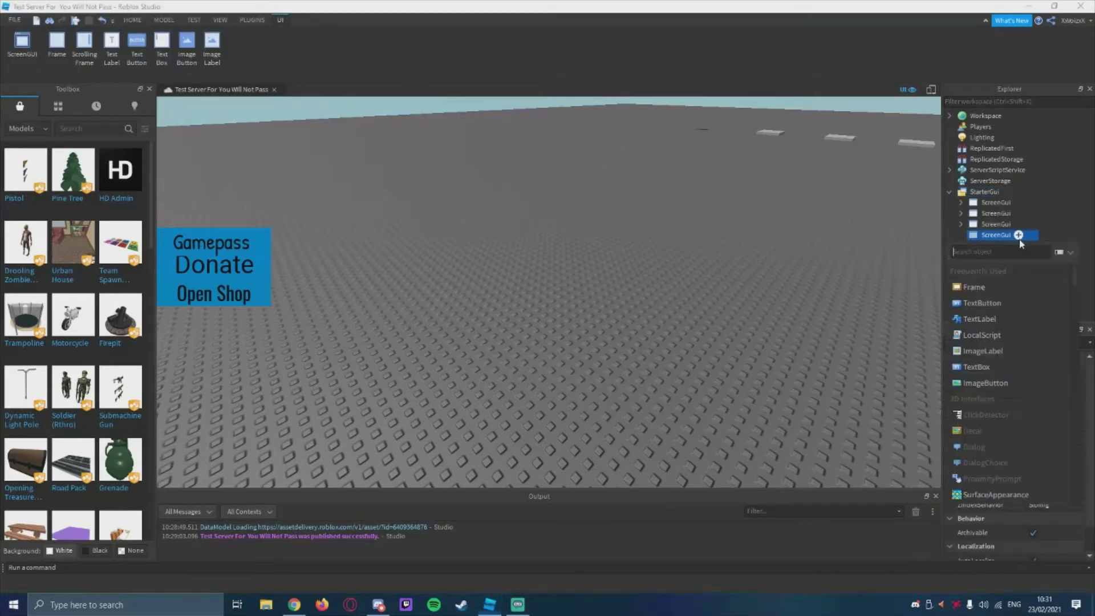
{"action": "left_click", "coordinate": [955, 319]}
{"action": "left_click_drag", "start_coordinate": [214, 125], "coordinate": [214, 227]}
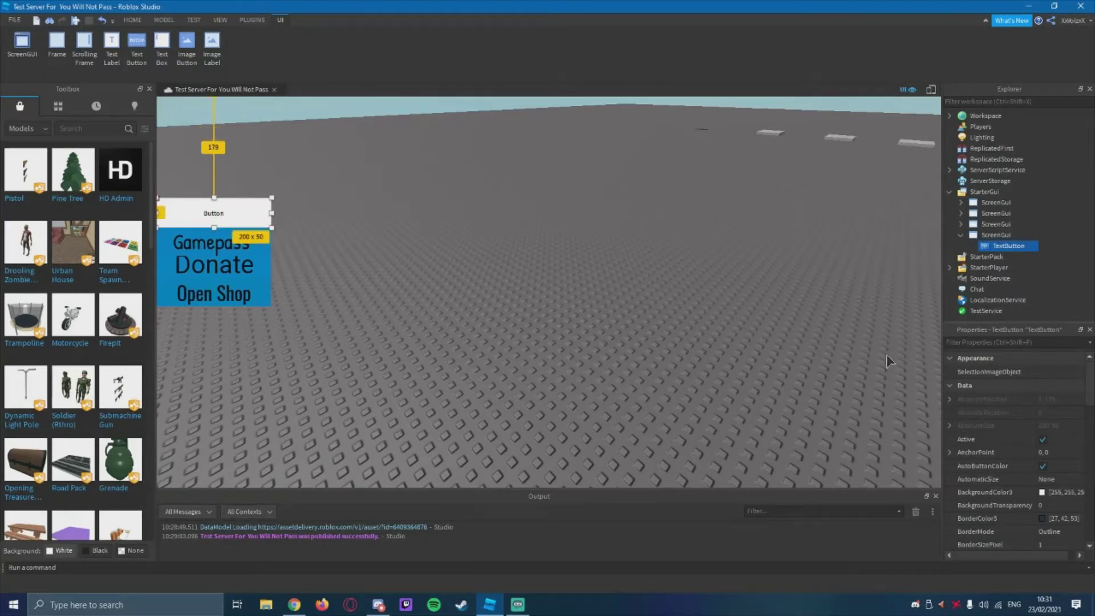
Step: Set the TextButton's BackgroundColor3 to dark blue 0,135,202
{"action": "left_click", "coordinate": [1043, 494]}
{"action": "left_click", "coordinate": [476, 242]}
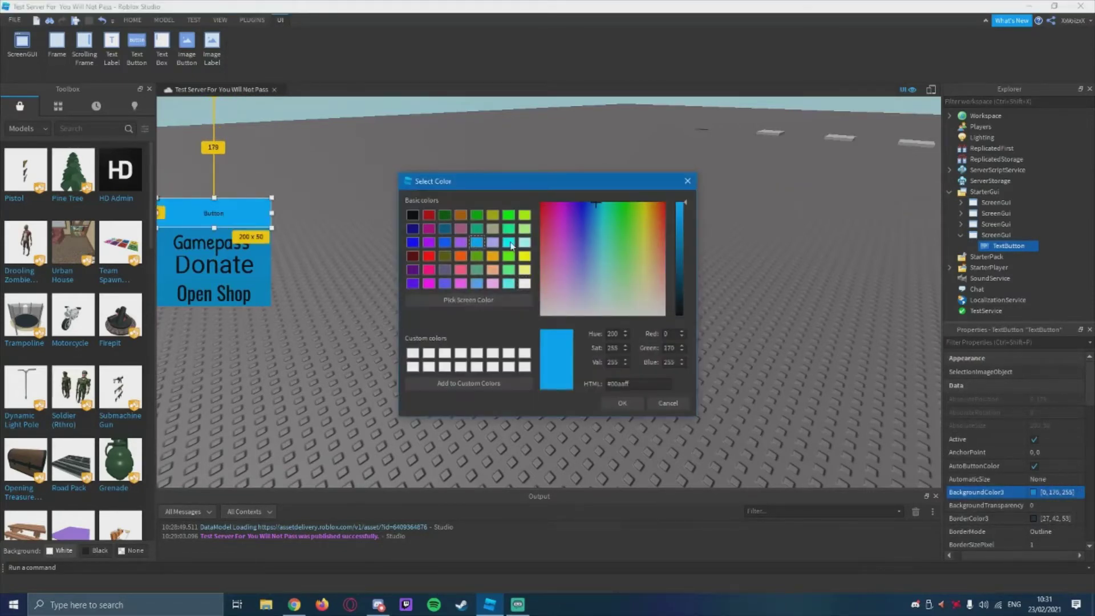
{"action": "left_click_drag", "start_coordinate": [679, 222], "coordinate": [674, 232]}
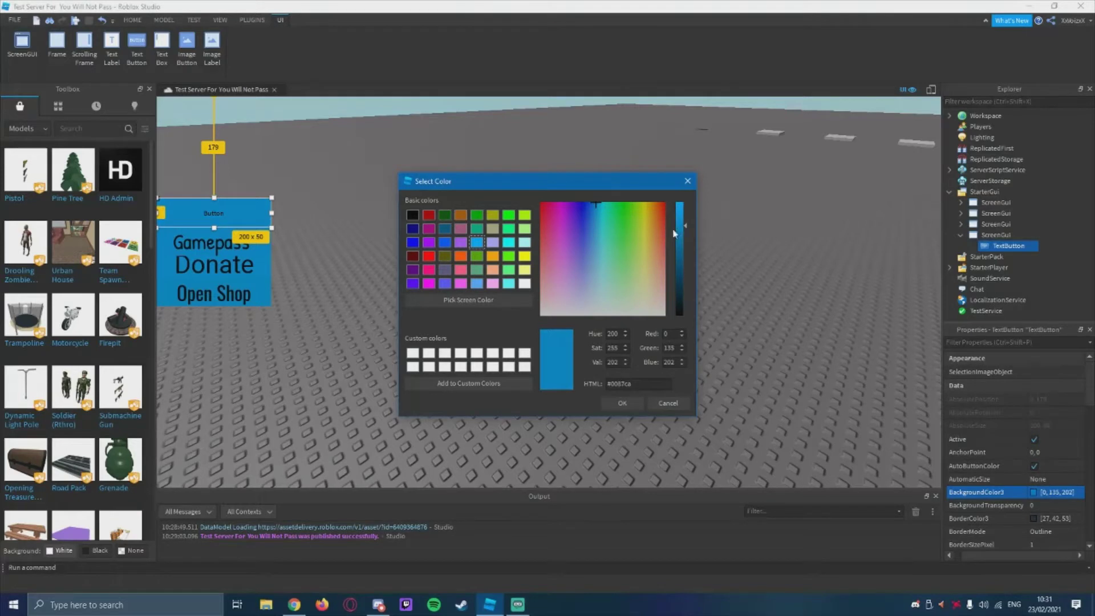
{"action": "left_click", "coordinate": [621, 403]}
{"action": "left_click", "coordinate": [561, 287]}
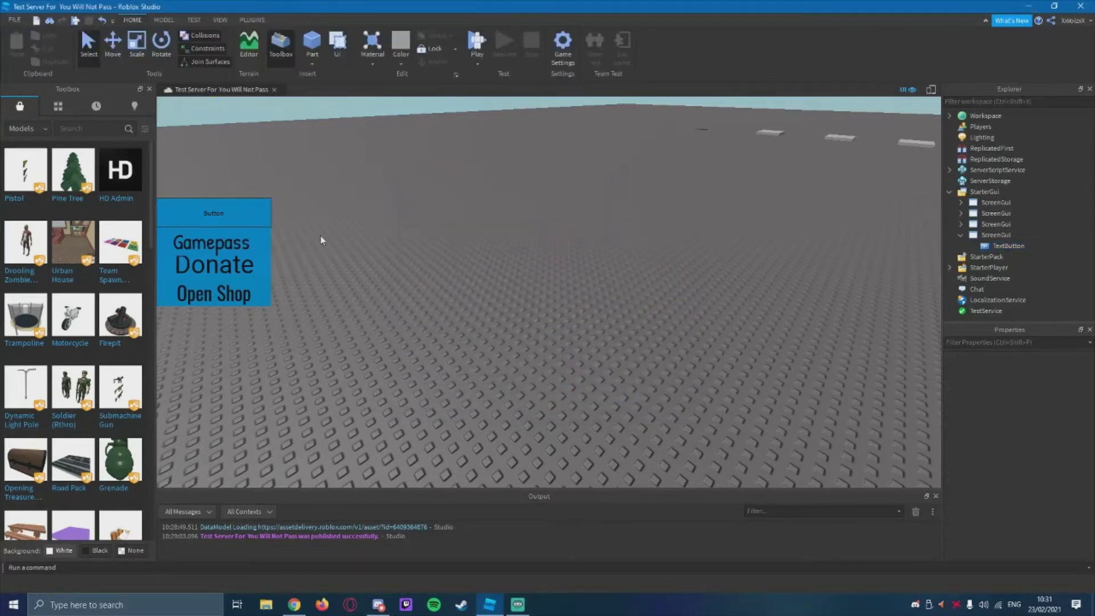
Step: Set the TextButton's BorderSizePixel to 0 and its Font to GothamBold
{"action": "left_click", "coordinate": [988, 247]}
{"action": "scroll", "coordinate": [1015, 440], "scroll_direction": "down", "scroll_amount": 2}
{"action": "left_click", "coordinate": [1053, 423]}
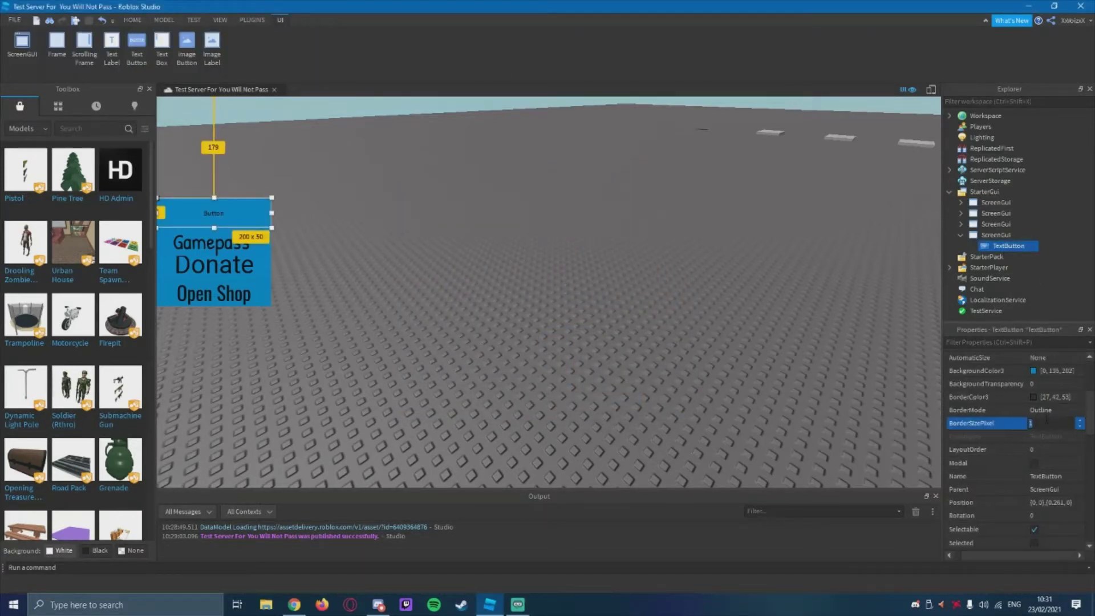
{"action": "type", "text": "0"}
{"action": "key", "text": "Return"}
{"action": "scroll", "coordinate": [1046, 423], "scroll_direction": "down", "scroll_amount": 5}
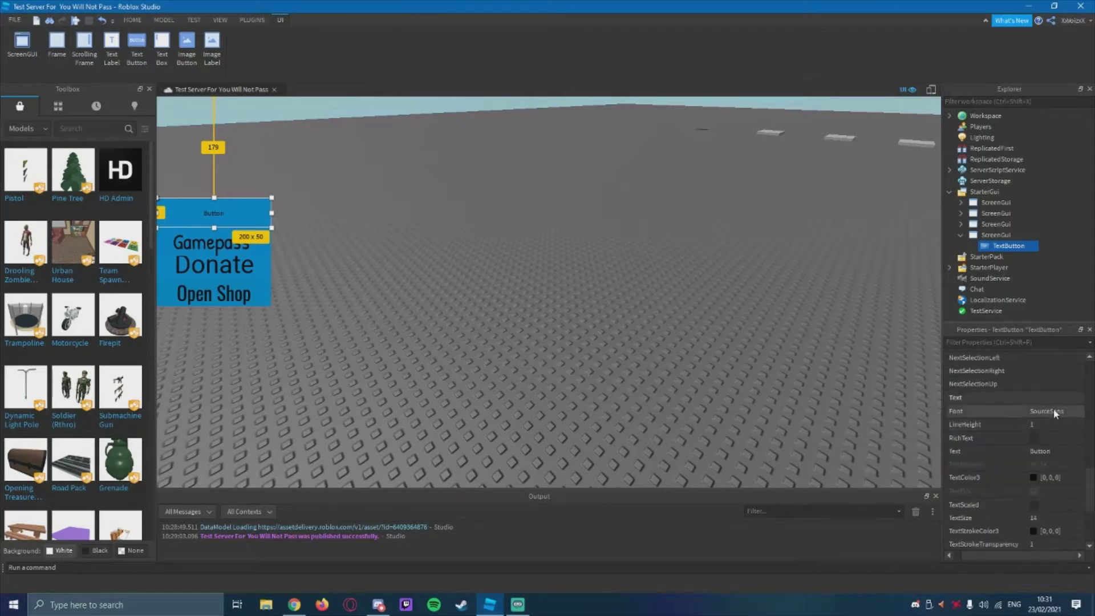
{"action": "left_click", "coordinate": [1054, 412]}
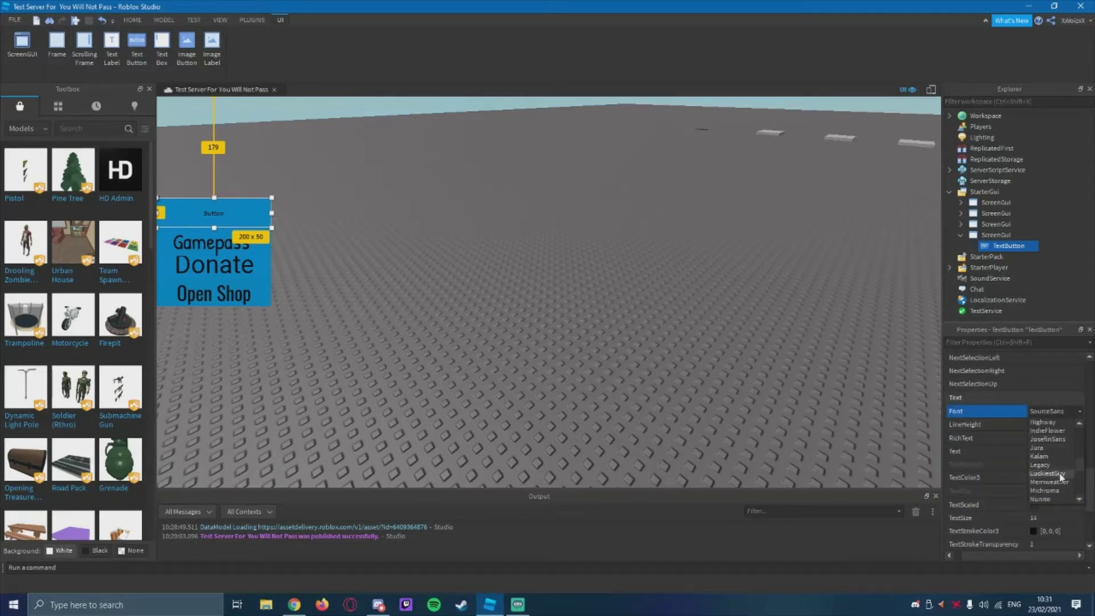
{"action": "scroll", "coordinate": [1057, 451], "scroll_direction": "up", "scroll_amount": 1}
{"action": "scroll", "coordinate": [1057, 460], "scroll_direction": "up", "scroll_amount": 1}
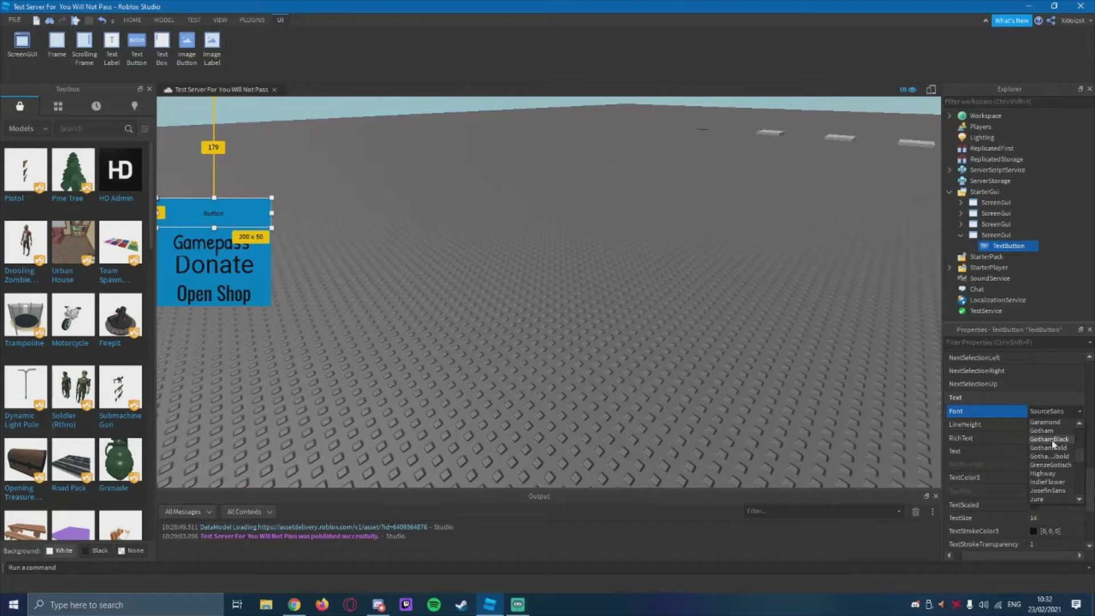
{"action": "left_click", "coordinate": [1050, 448]}
Step: Enable RichText and TextScaled, and set the button text to 'Play Sound'
{"action": "left_click", "coordinate": [1048, 433]}
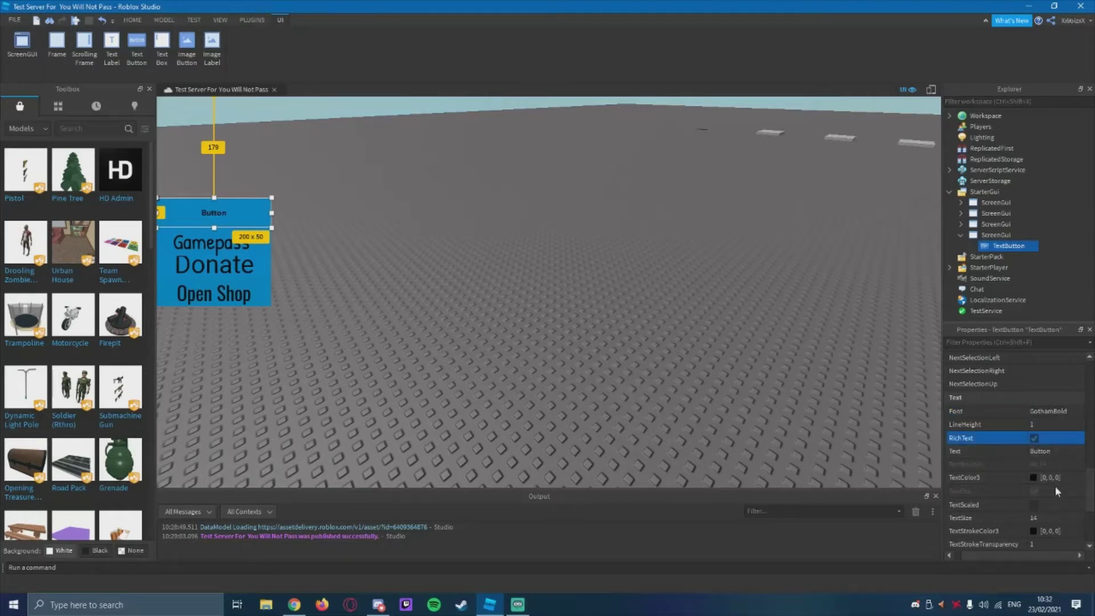
{"action": "left_click", "coordinate": [1035, 505]}
{"action": "left_click", "coordinate": [1058, 451]}
{"action": "type", "text": "Play Soun"}
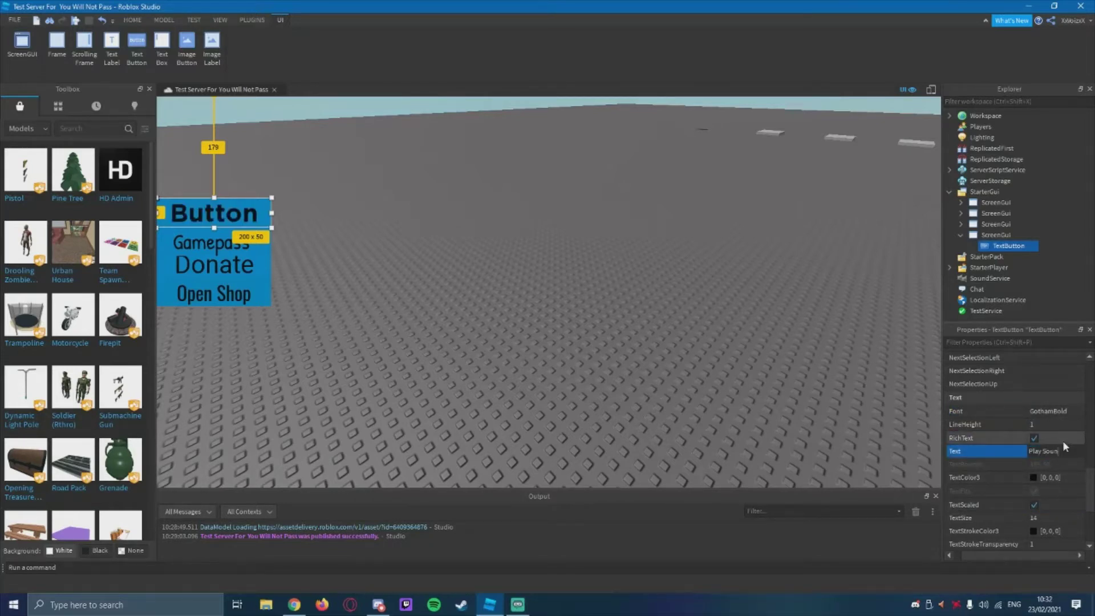
{"action": "type", "text": "d"}
{"action": "key", "text": "Return"}
{"action": "left_click", "coordinate": [600, 332]}
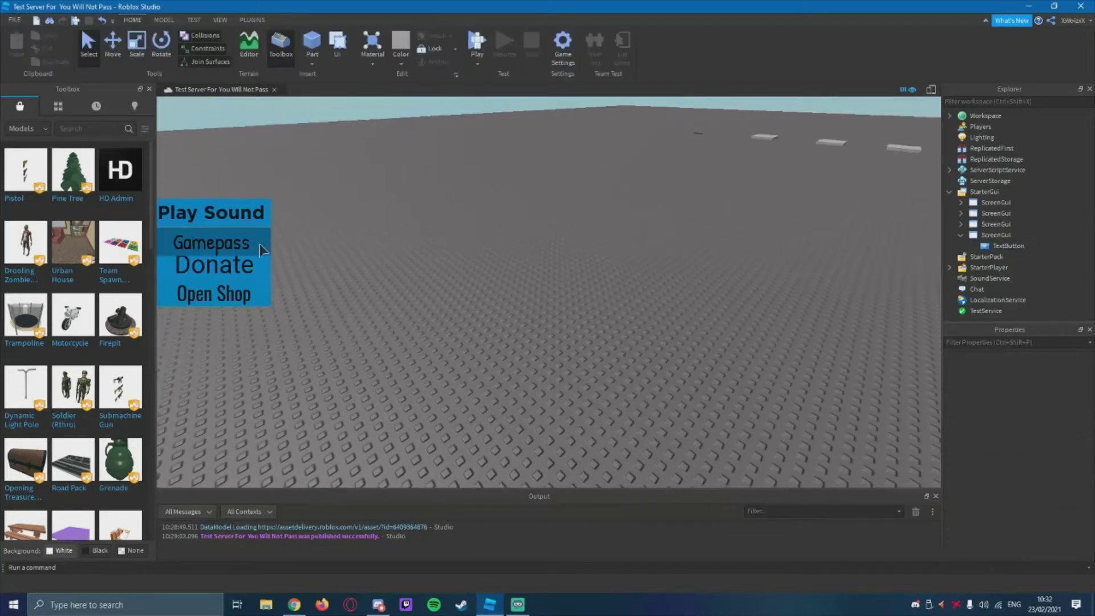
Step: Insert a Sound into the ScreenGui
{"action": "left_click", "coordinate": [996, 234]}
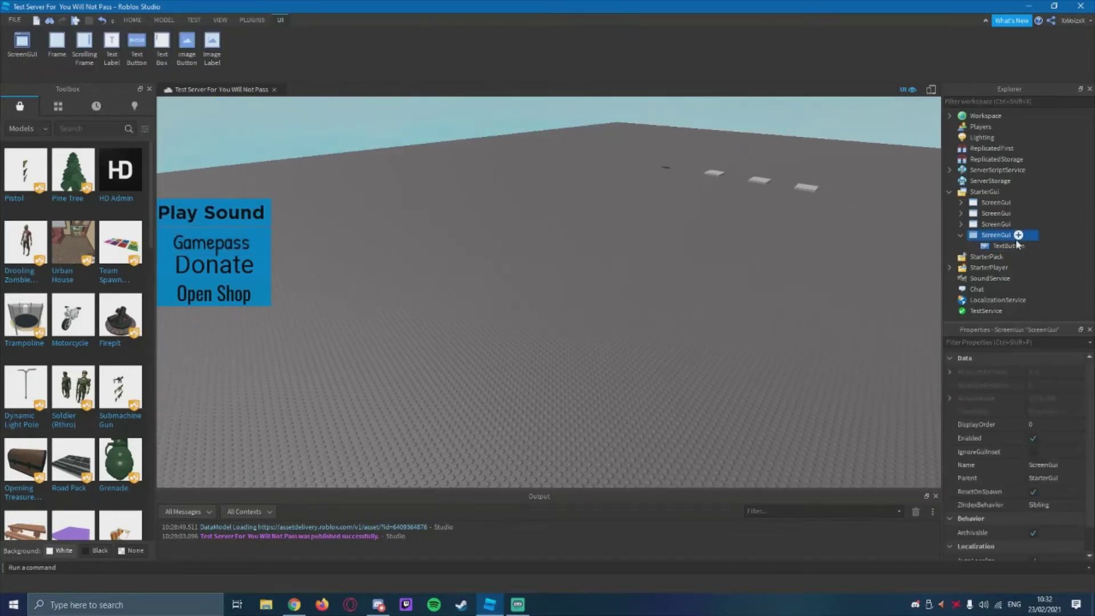
{"action": "left_click", "coordinate": [1019, 235]}
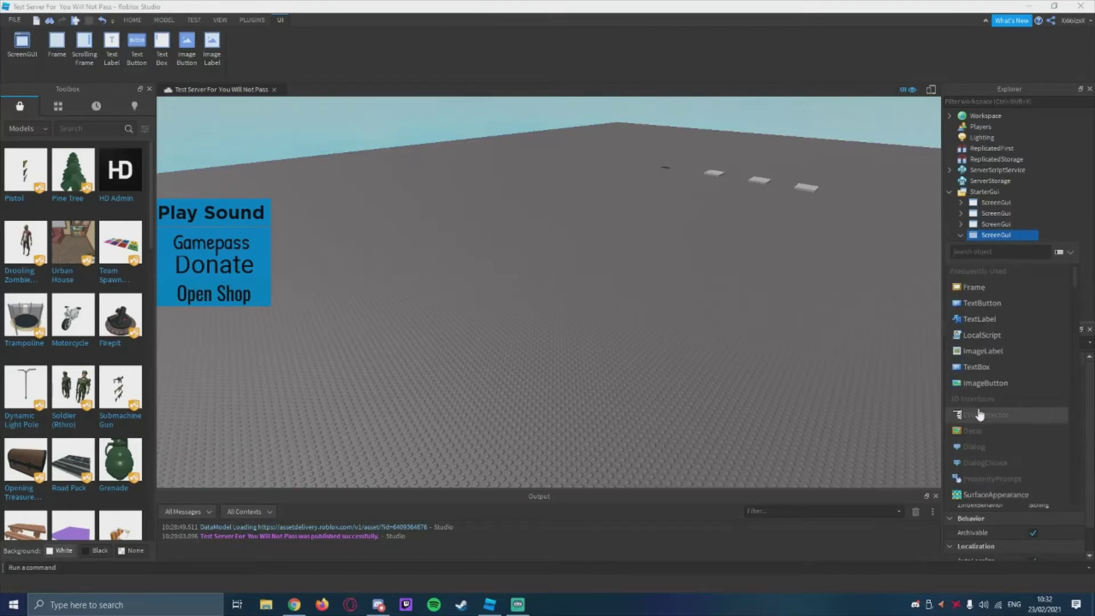
{"action": "type", "text": "sou"}
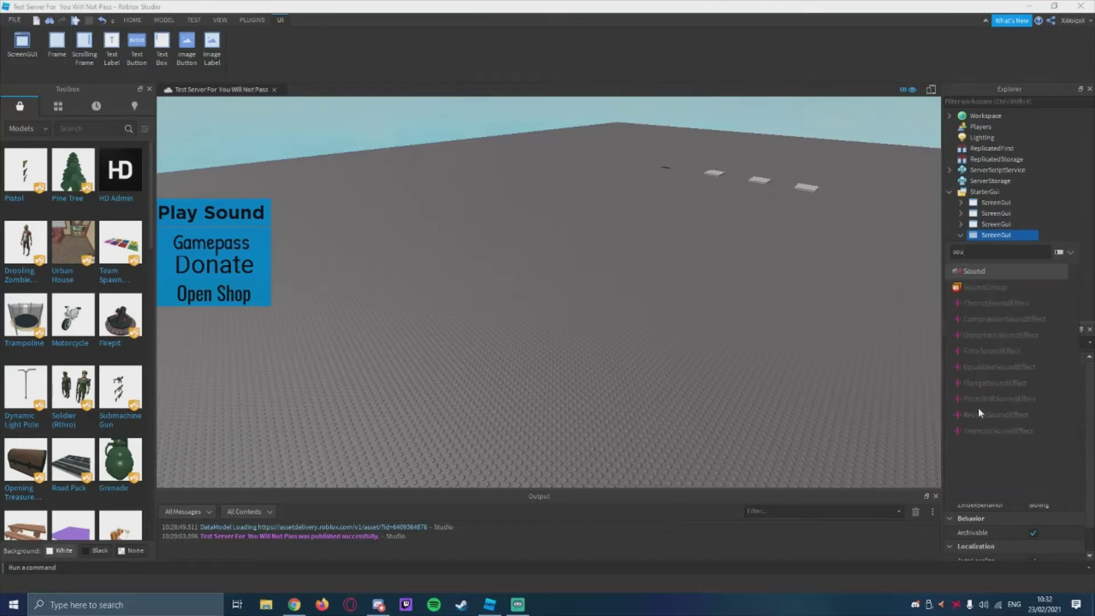
{"action": "left_click", "coordinate": [1024, 276]}
Step: Insert a LocalScript into the TextButton
{"action": "left_click", "coordinate": [1002, 260]}
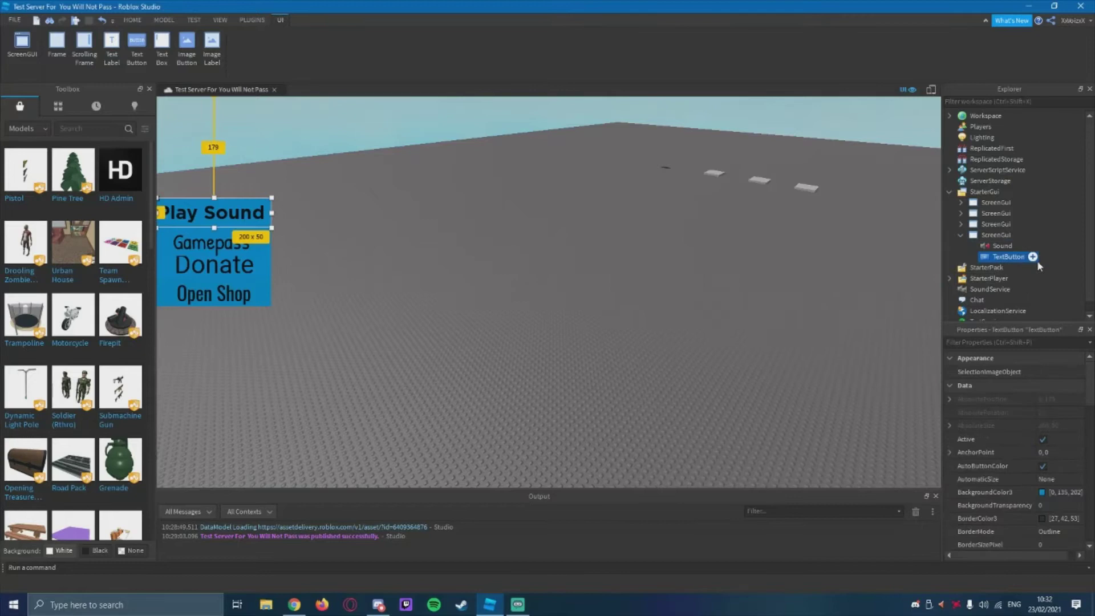
{"action": "left_click", "coordinate": [1037, 257]}
{"action": "left_click", "coordinate": [994, 309]}
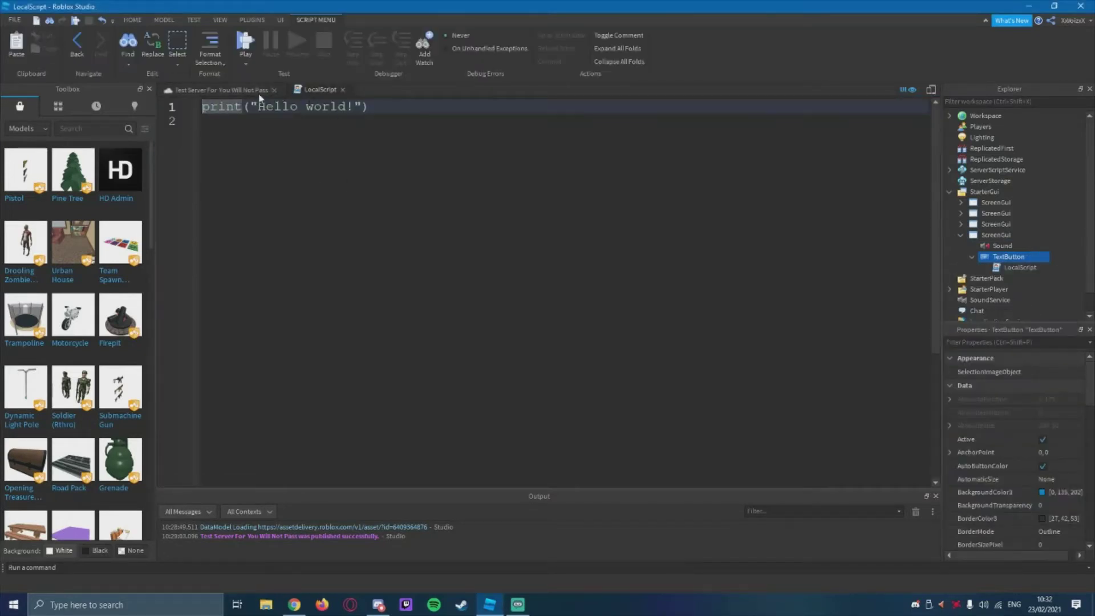
Step: Search the Roblox audio library in Chrome for 'click sound effect'
{"action": "left_click", "coordinate": [257, 90]}
{"action": "left_click", "coordinate": [293, 605]}
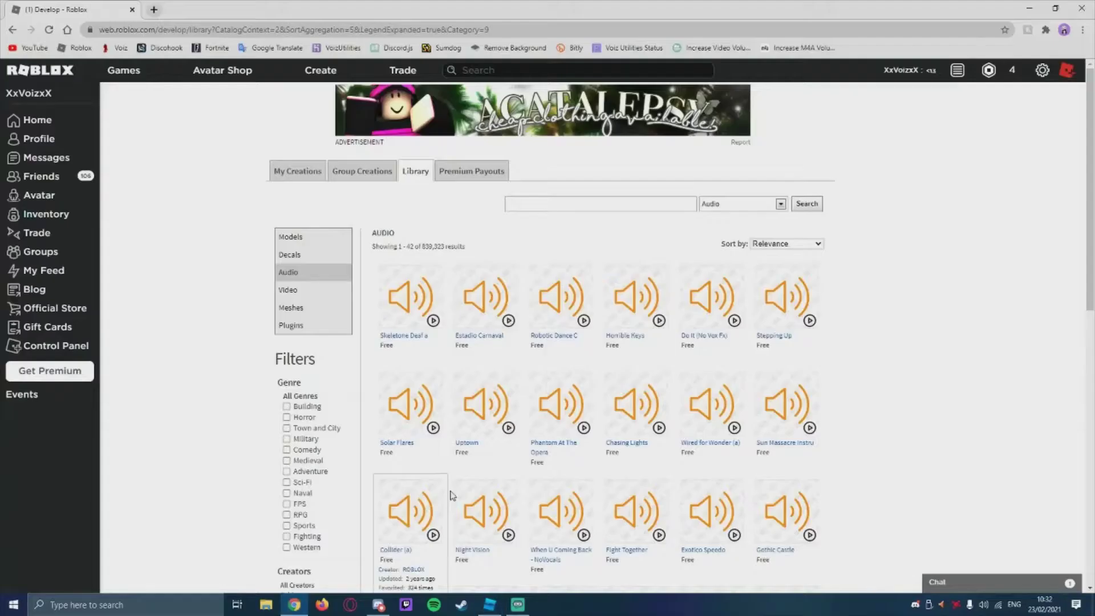
{"action": "left_click", "coordinate": [576, 206]}
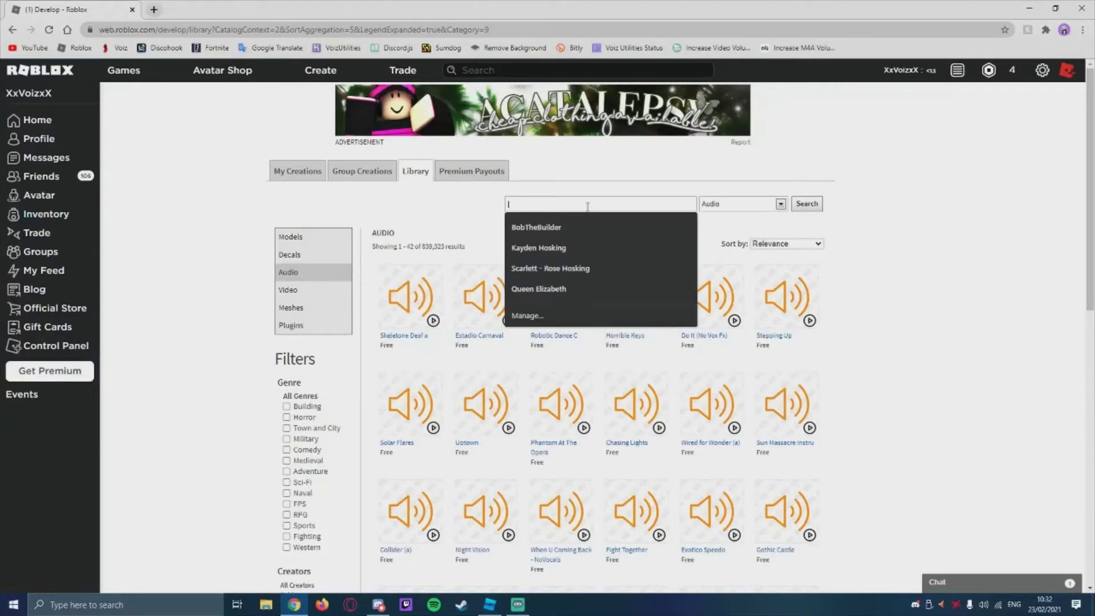
{"action": "left_click", "coordinate": [1072, 305]}
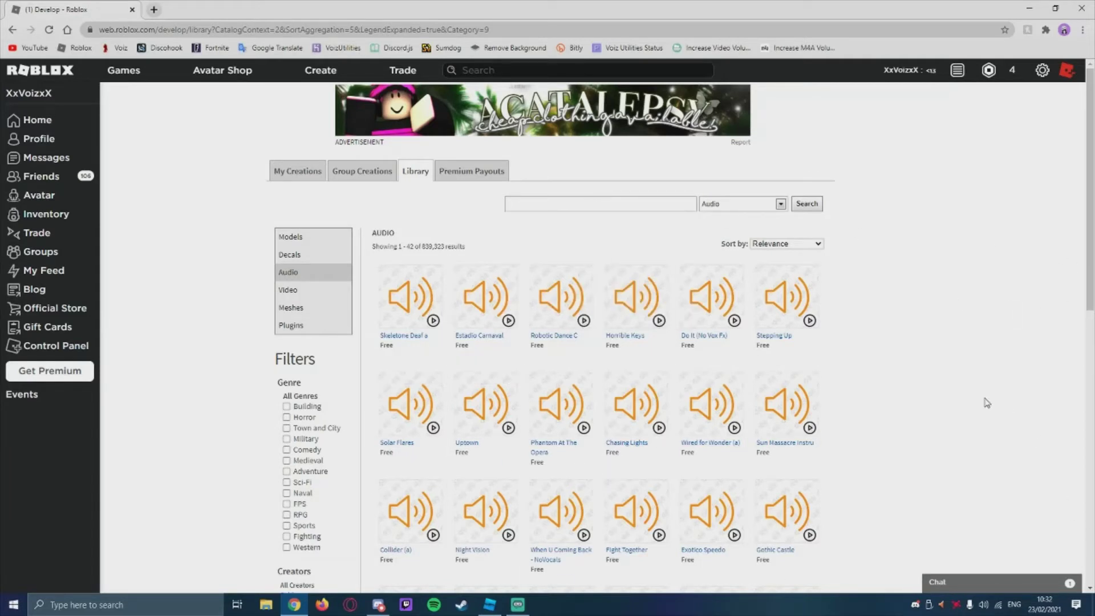
{"action": "mouse_move", "coordinate": [637, 406]}
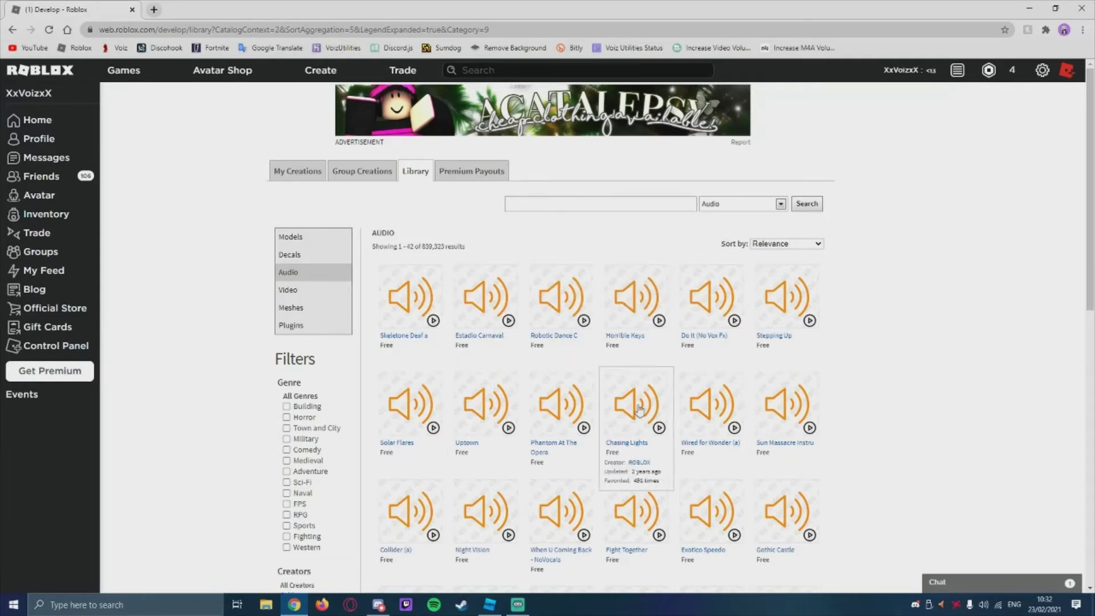
{"action": "left_click", "coordinate": [529, 205]}
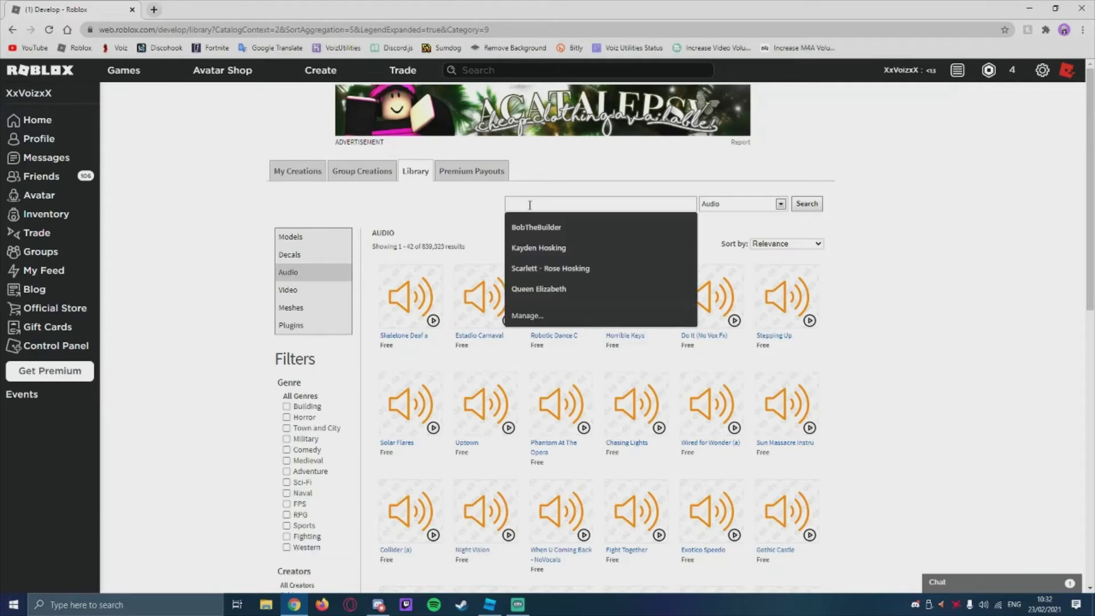
{"action": "type", "text": "click e"}
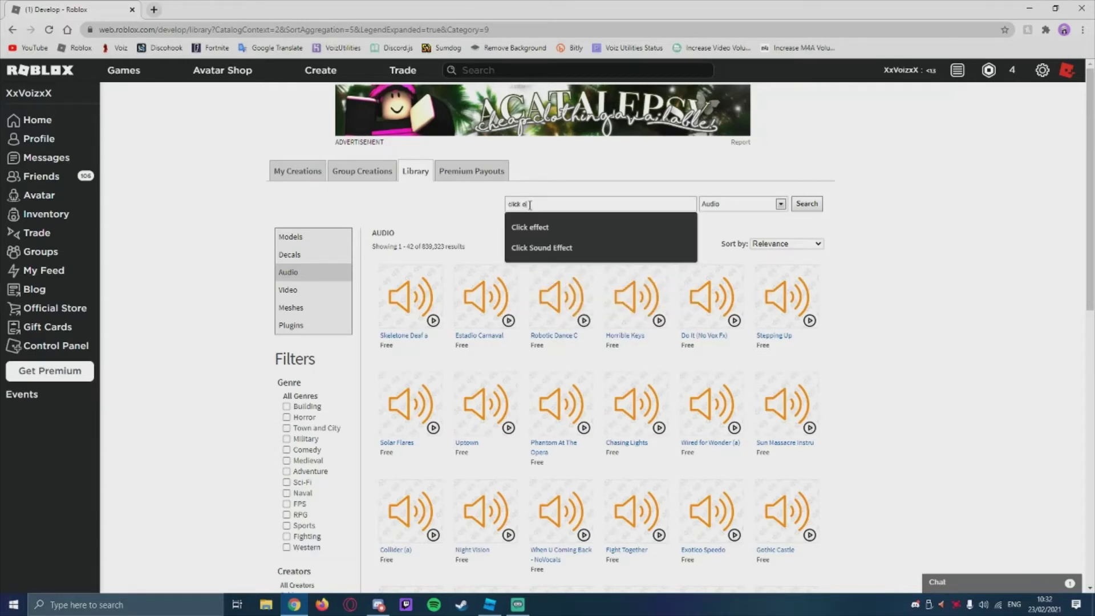
{"action": "type", "text": "o"}
{"action": "type", "text": "t"}
{"action": "key", "text": "Return"}
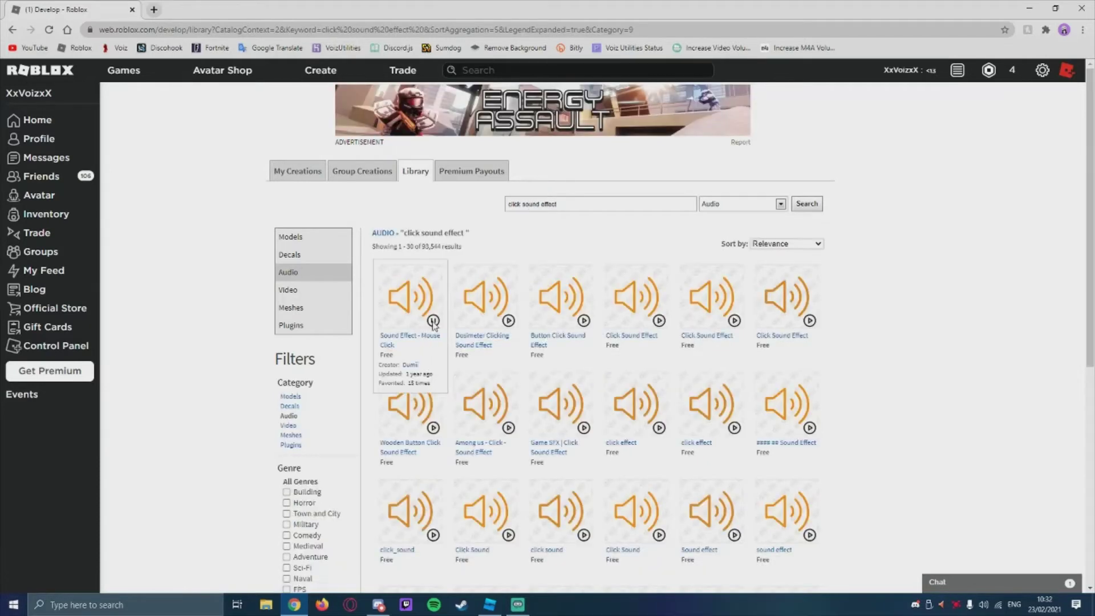
Step: Open 'Sound Effect - Mouse Click' and copy its asset ID from the URL
{"action": "left_click", "coordinate": [423, 300]}
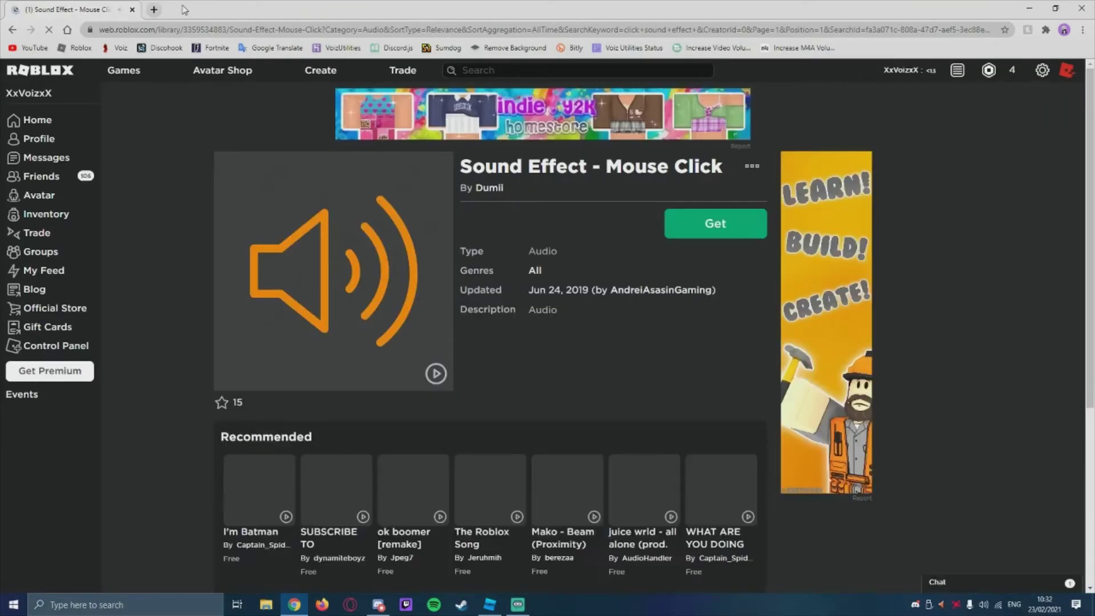
{"action": "left_click_drag", "start_coordinate": [182, 30], "coordinate": [228, 28]}
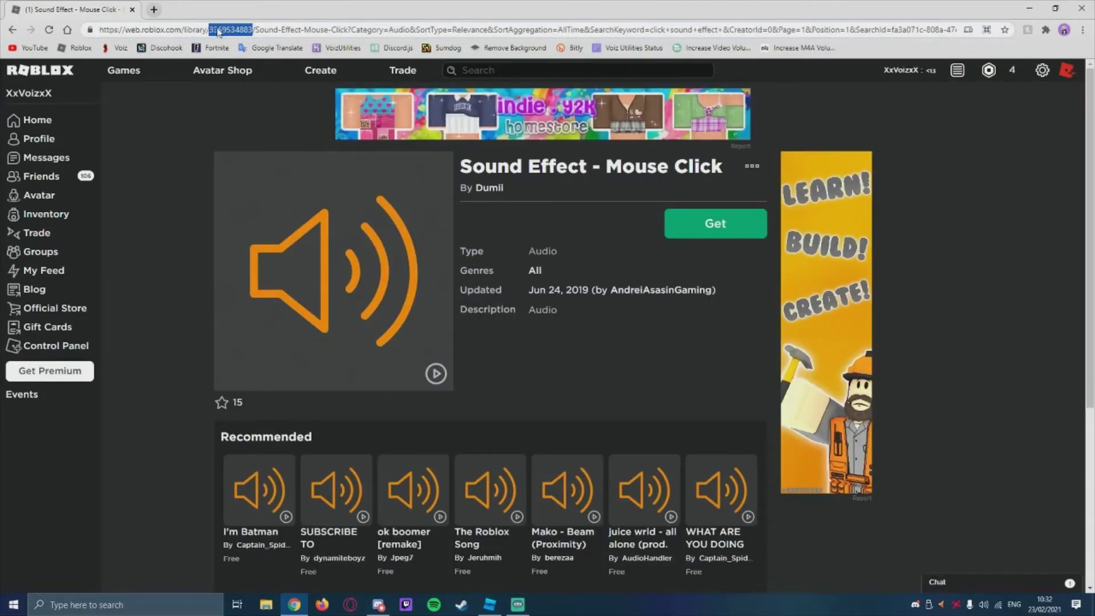
{"action": "right_click", "coordinate": [225, 30]}
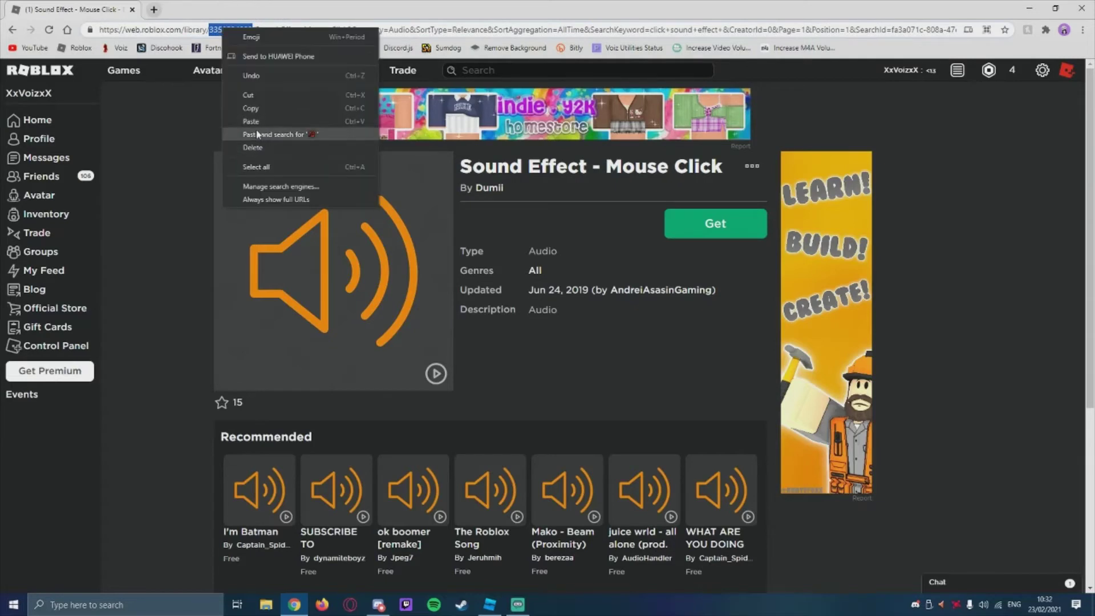
{"action": "left_click", "coordinate": [259, 109]}
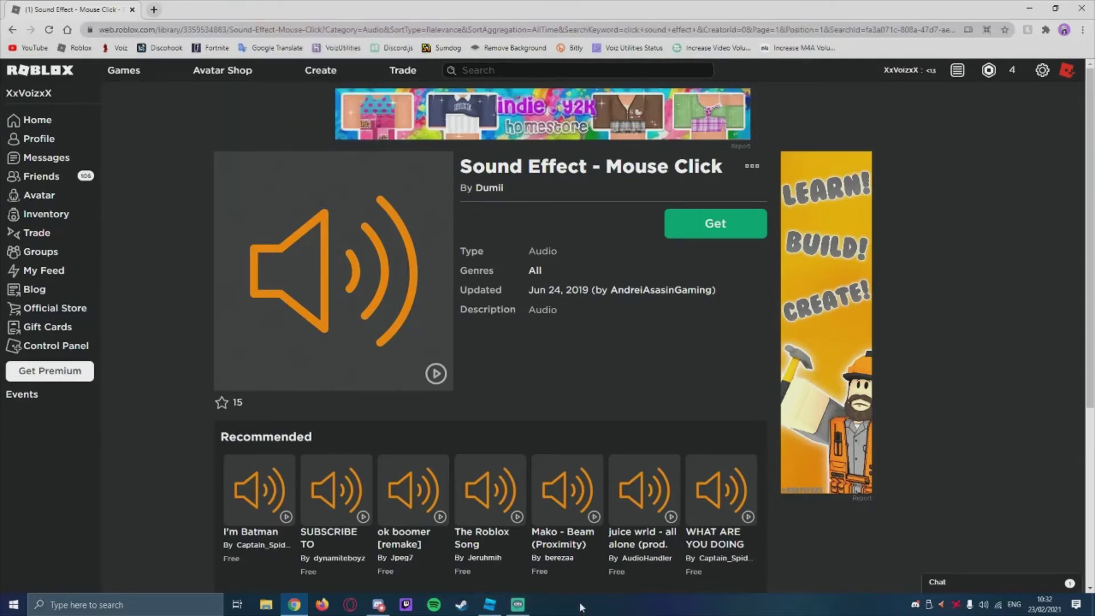
Step: Paste the mouse-click asset ID into the Sound's SoundId and preview it
{"action": "left_click", "coordinate": [490, 605]}
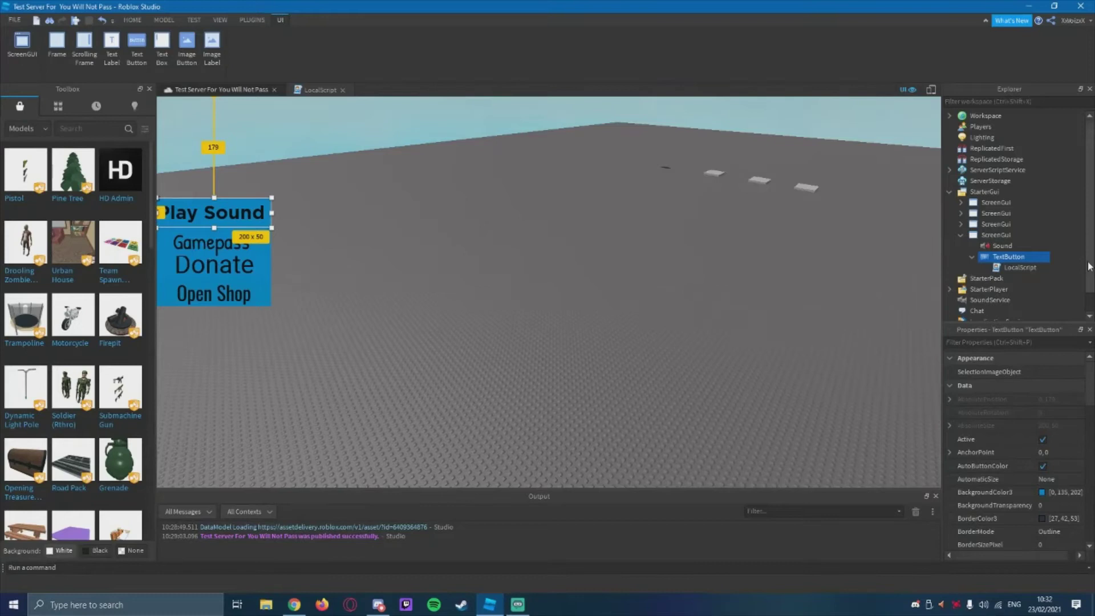
{"action": "double_click", "coordinate": [1005, 267]}
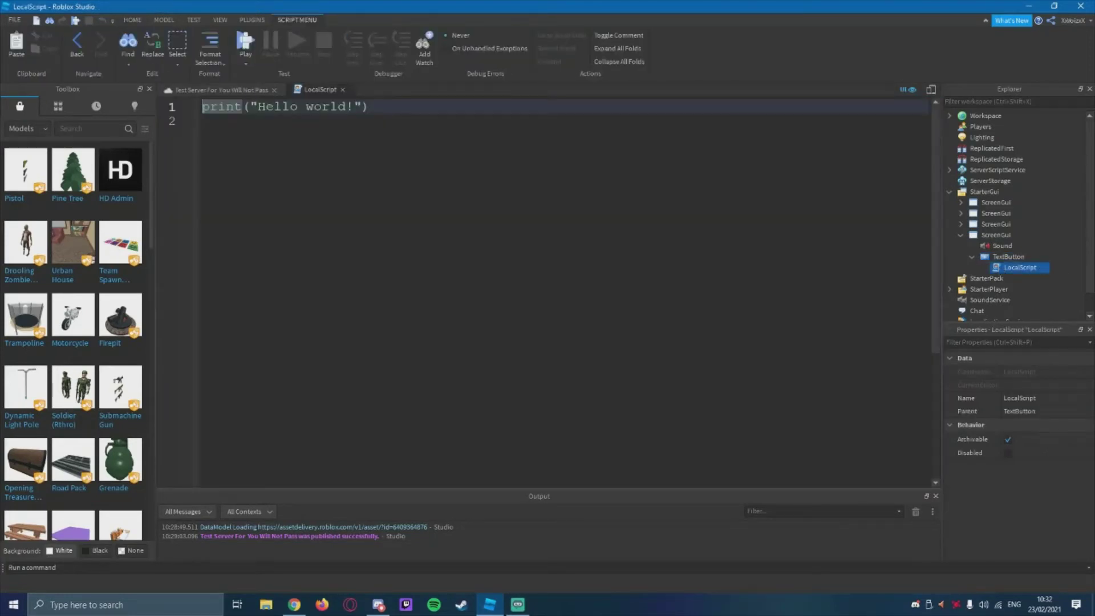
{"action": "mouse_move", "coordinate": [1002, 245]}
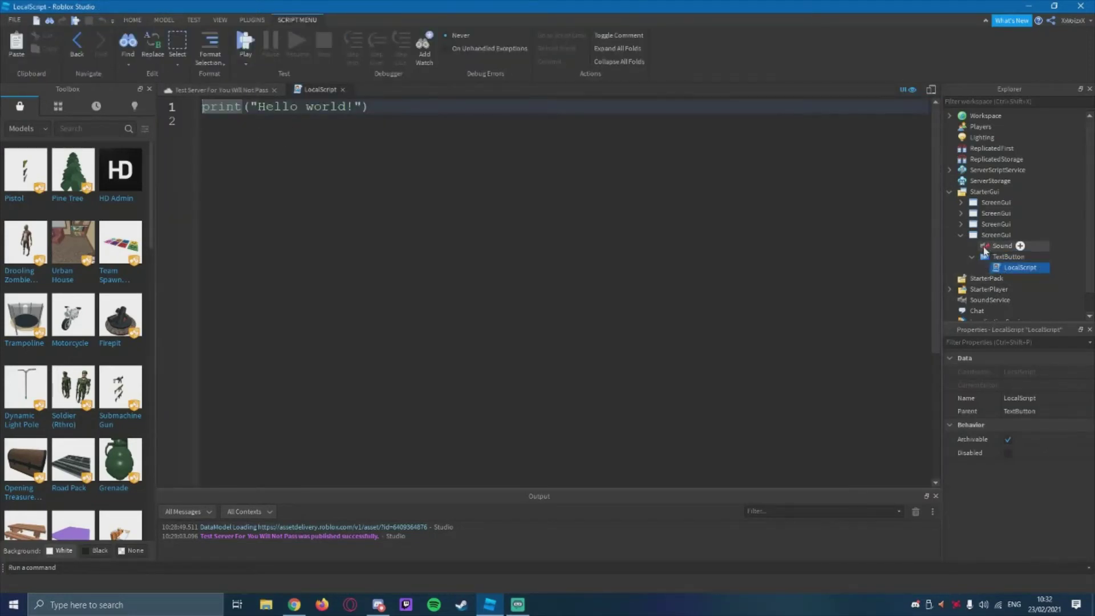
{"action": "left_click", "coordinate": [986, 249]}
{"action": "scroll", "coordinate": [1023, 505], "scroll_direction": "down", "scroll_amount": 3}
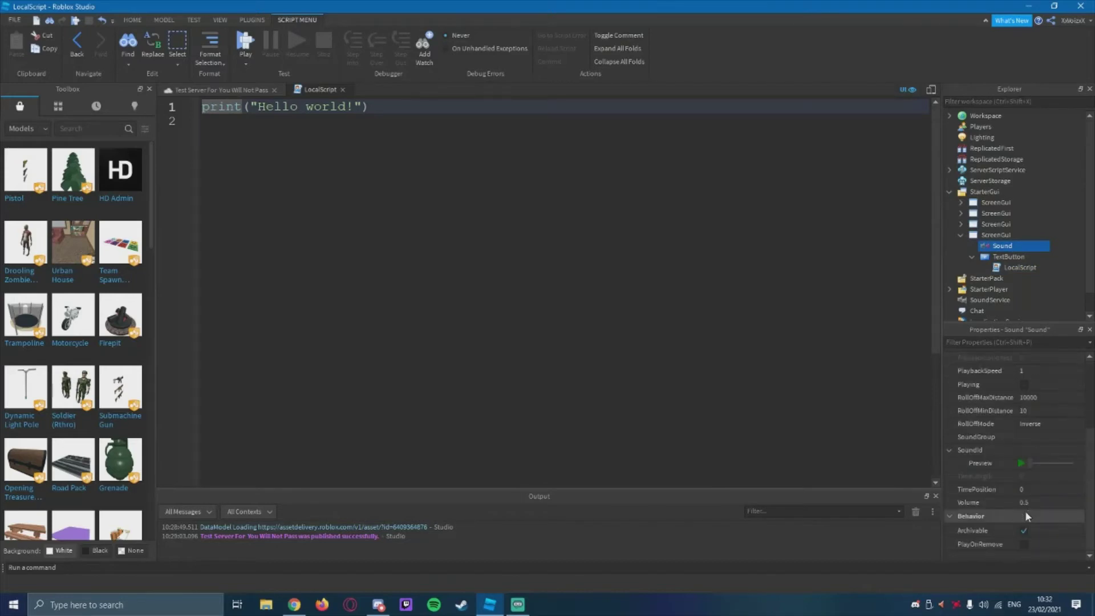
{"action": "left_click", "coordinate": [1035, 449]}
{"action": "key", "text": "ctrl+v"}
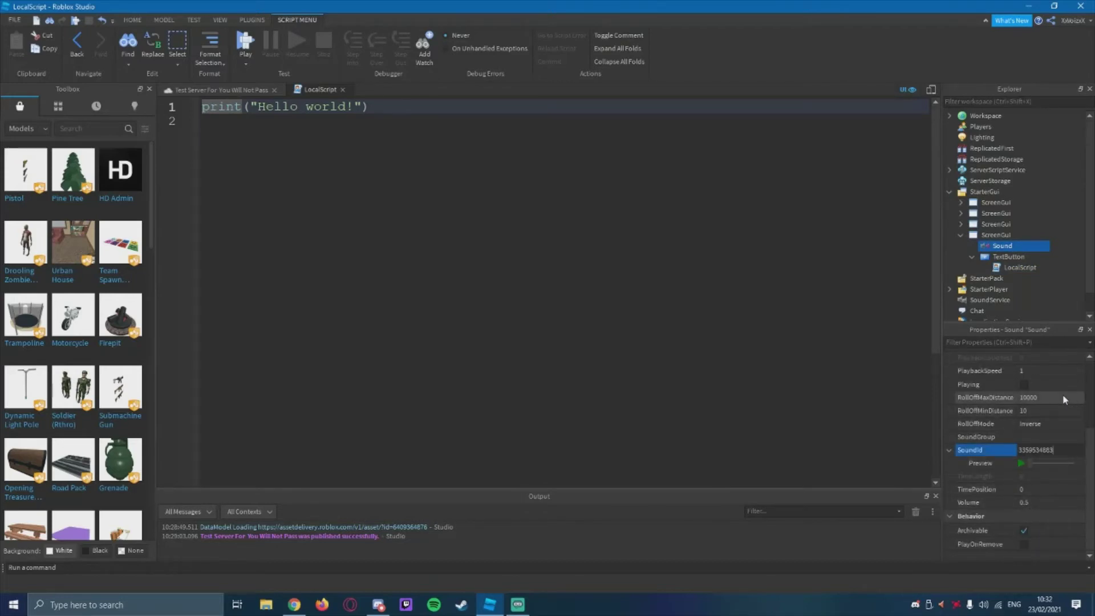
{"action": "key", "text": "Return"}
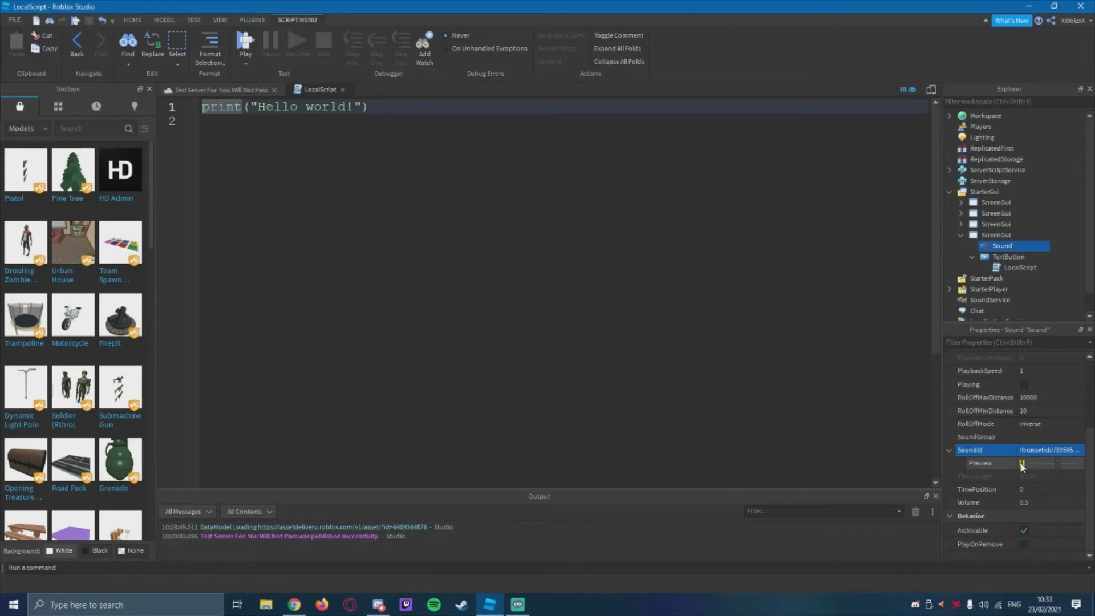
{"action": "left_click", "coordinate": [1022, 464]}
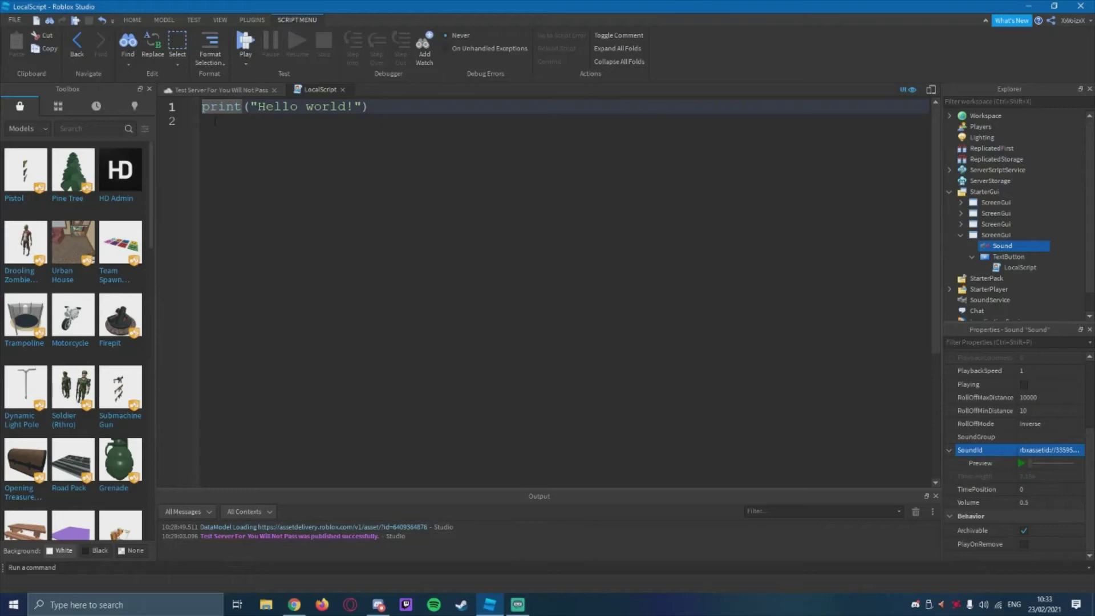
Step: Replace the LocalScript's print line with 'local Sound = script.Parent.Parent.Sound'
{"action": "left_click_drag", "start_coordinate": [214, 121], "coordinate": [204, 109]}
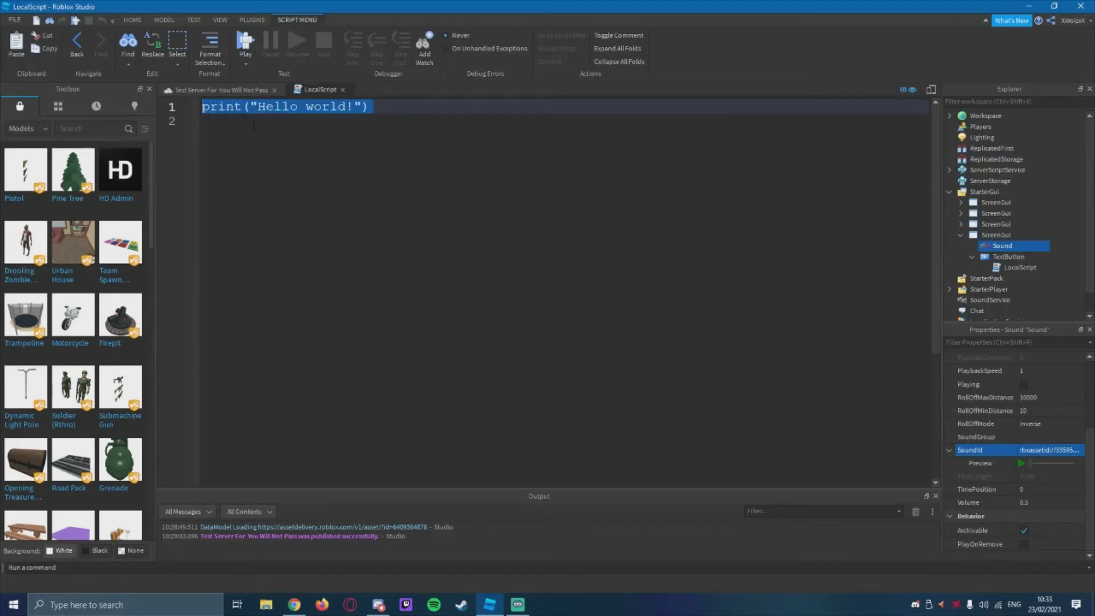
{"action": "key", "text": "BackSpace"}
{"action": "type", "text": "local"}
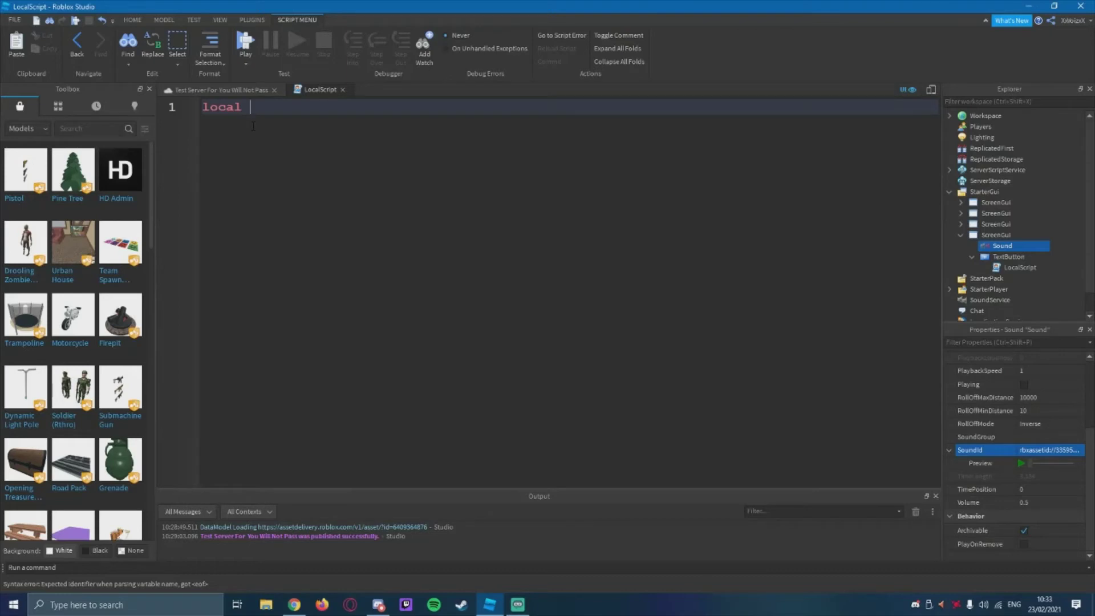
{"action": "type", "text": "d"}
{"action": "type", "text": "ubnd"}
{"action": "type", "text": "script."}
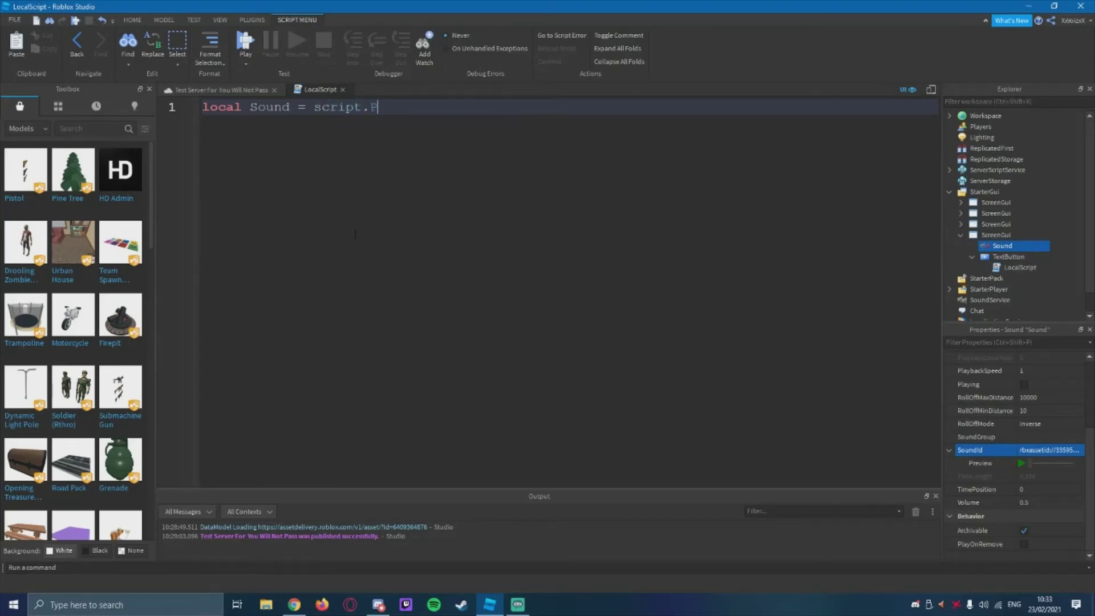
{"action": "type", "text": "Parent.S"}
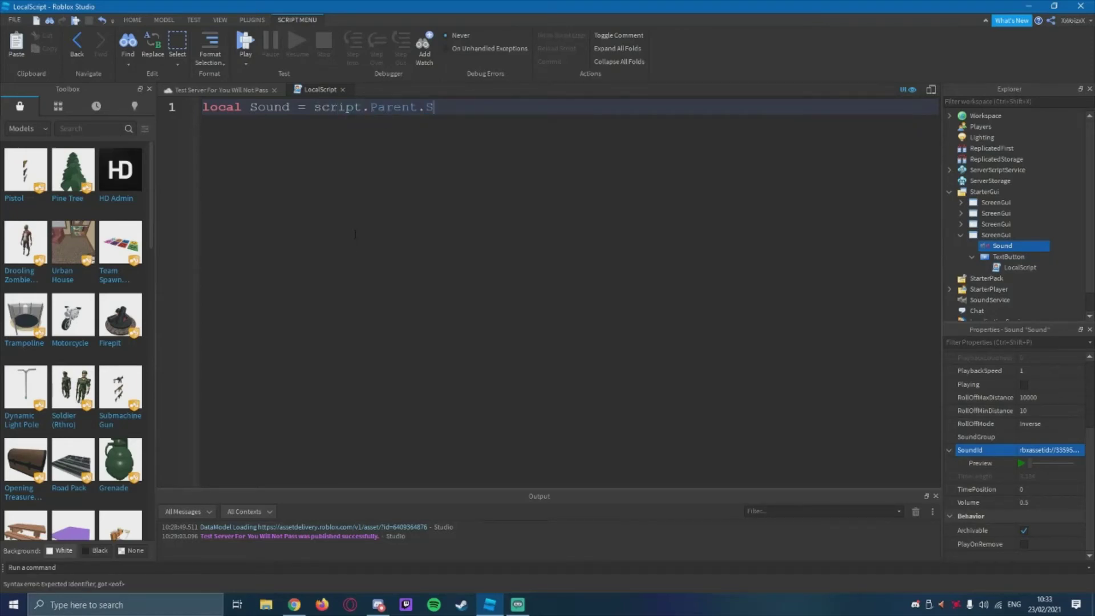
{"action": "type", "text": "o"}
{"action": "type", "text": "und"}
{"action": "type", "text": "Parent"}
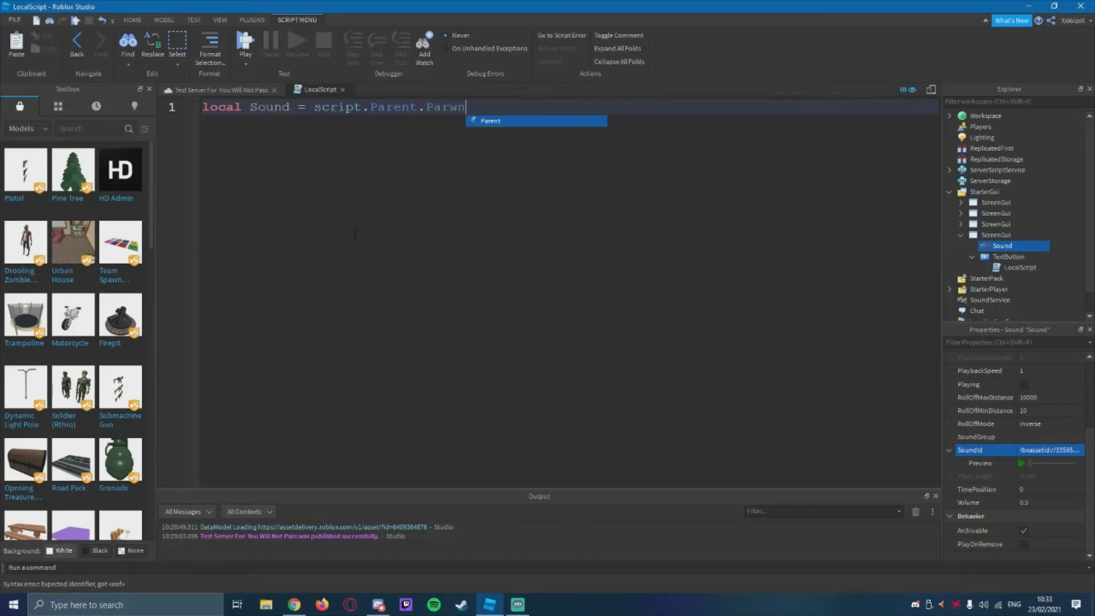
{"action": "type", "text": ".Sound"}
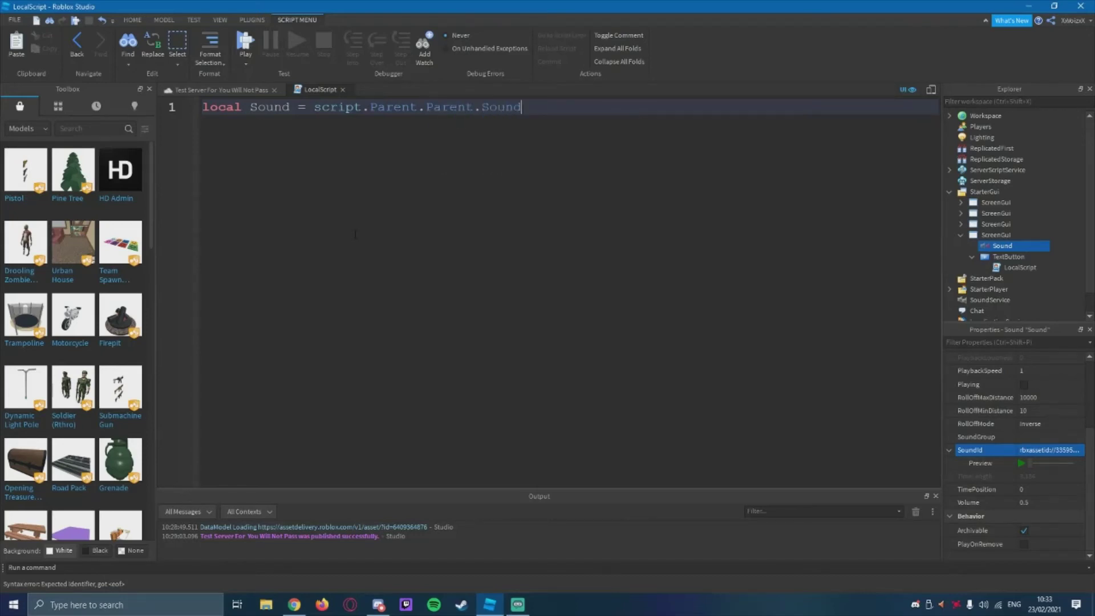
{"action": "key", "text": "ctrl+shift+Left"}
{"action": "key", "text": "ctrl+shift+Left"}
{"action": "key", "text": "ctrl+shift+Left"}
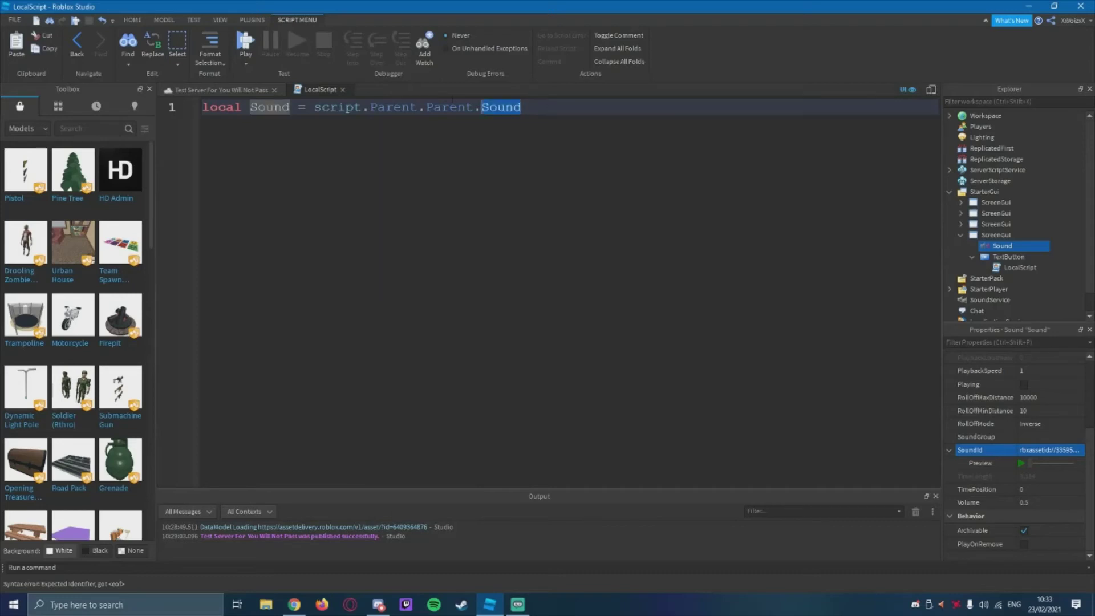
{"action": "key", "text": "ctrl+shift+Left"}
{"action": "key", "text": "ctrl+shift+Left"}
{"action": "key", "text": "ctrl+shift+Left"}
{"action": "key", "text": "ctrl+shift+Right"}
{"action": "key", "text": "ctrl+shift+Right"}
{"action": "key", "text": "ctrl+shift+Right"}
Step: Connect script.Parent.MouseButton1Click to a function that calls Sound:Play()
{"action": "key", "text": "Return"}
{"action": "key", "text": "Return"}
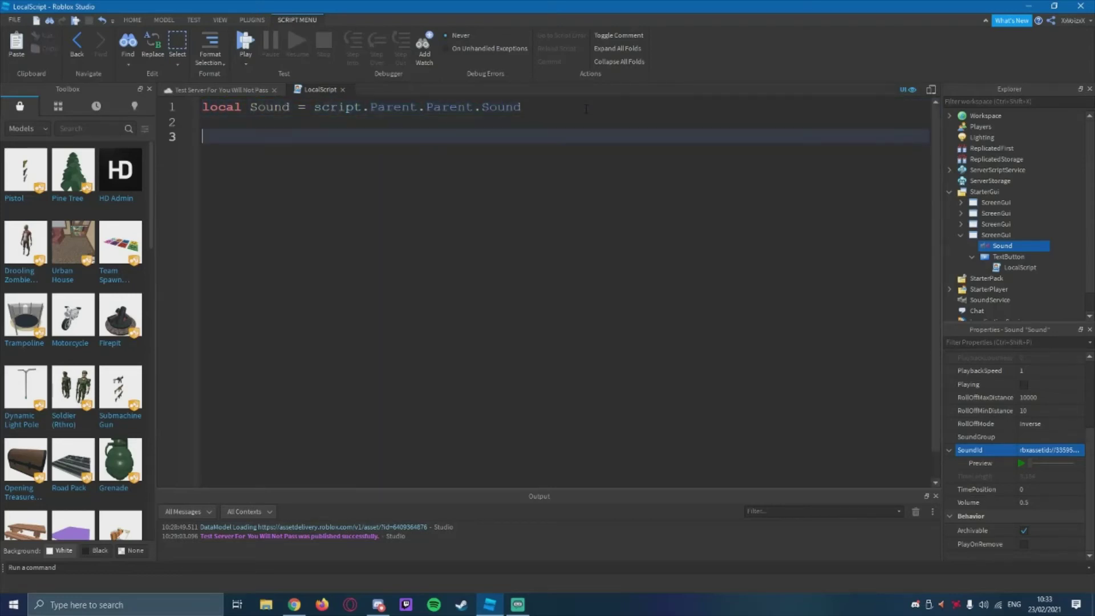
{"action": "type", "text": "script"}
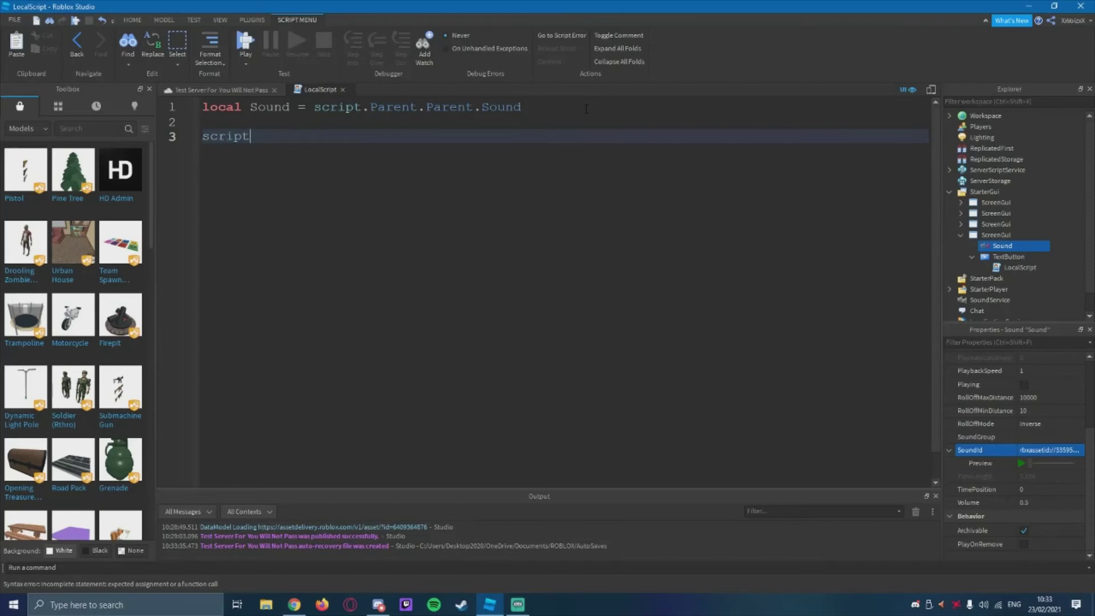
{"action": "type", "text": "."}
{"action": "type", "text": "Parent.Mo"}
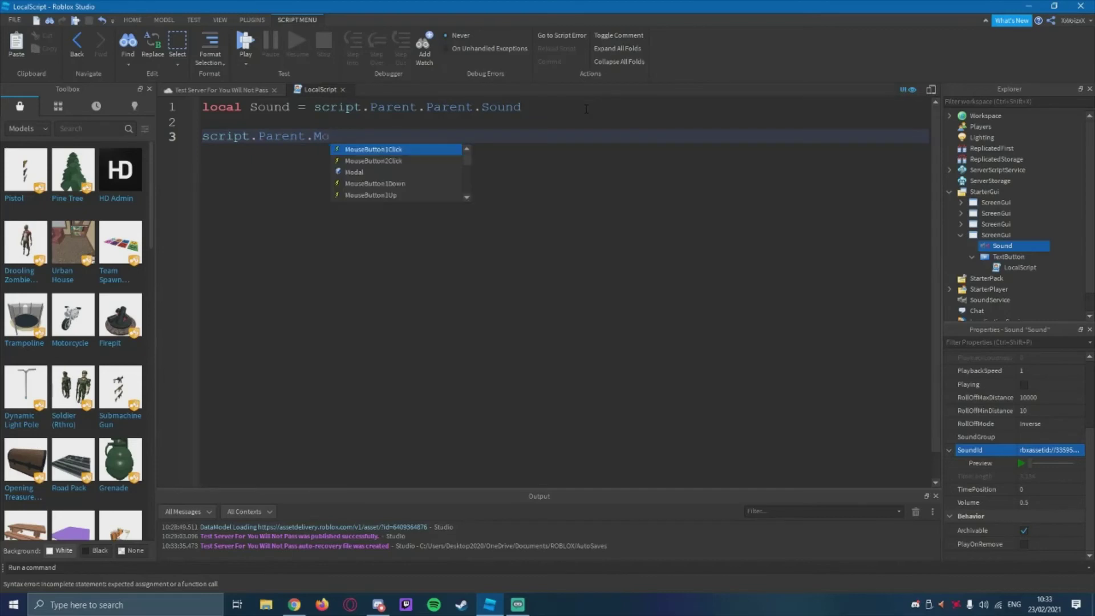
{"action": "key", "text": "Tab"}
{"action": "type", "text": ":"}
{"action": "key", "text": "Tab"}
{"action": "type", "text": "("}
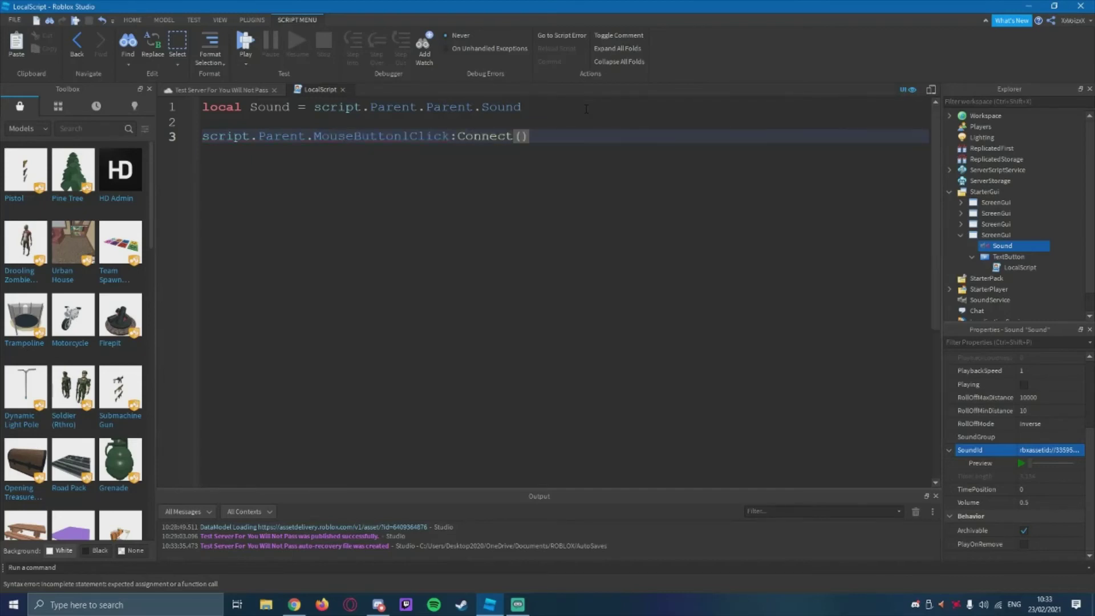
{"action": "type", "text": "fn("}
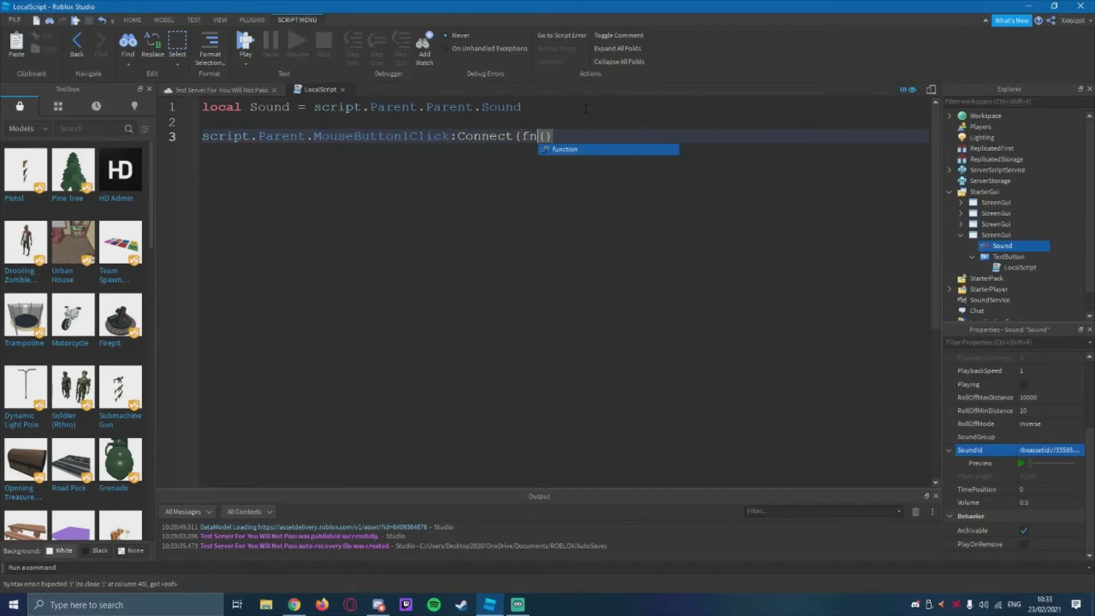
{"action": "key", "text": "Tab"}
{"action": "type", "text": "("}
{"action": "key", "text": "Return"}
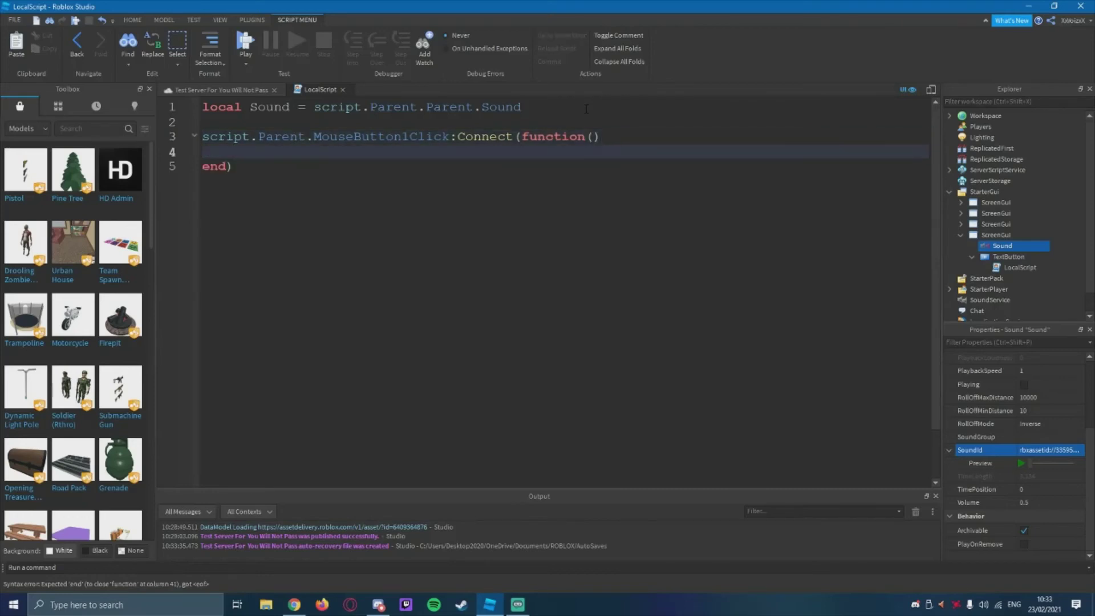
{"action": "type", "text": "S"}
{"action": "key", "text": "BackSpace"}
{"action": "type", "text": "So"}
{"action": "key", "text": "Tab"}
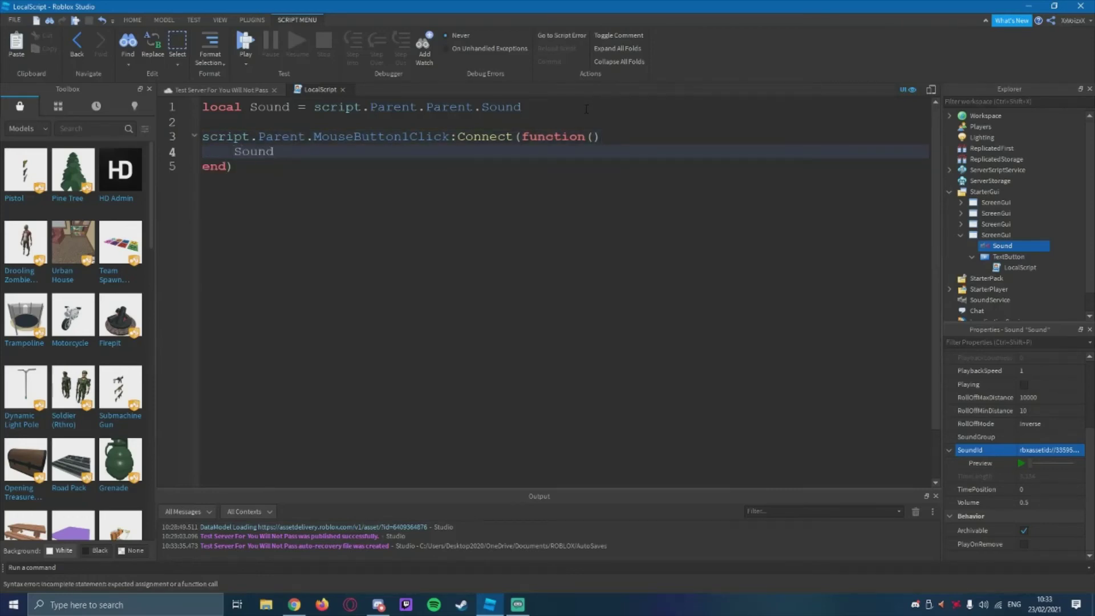
{"action": "type", "text": ":Pla"}
{"action": "key", "text": "Tab"}
{"action": "type", "text": "("}
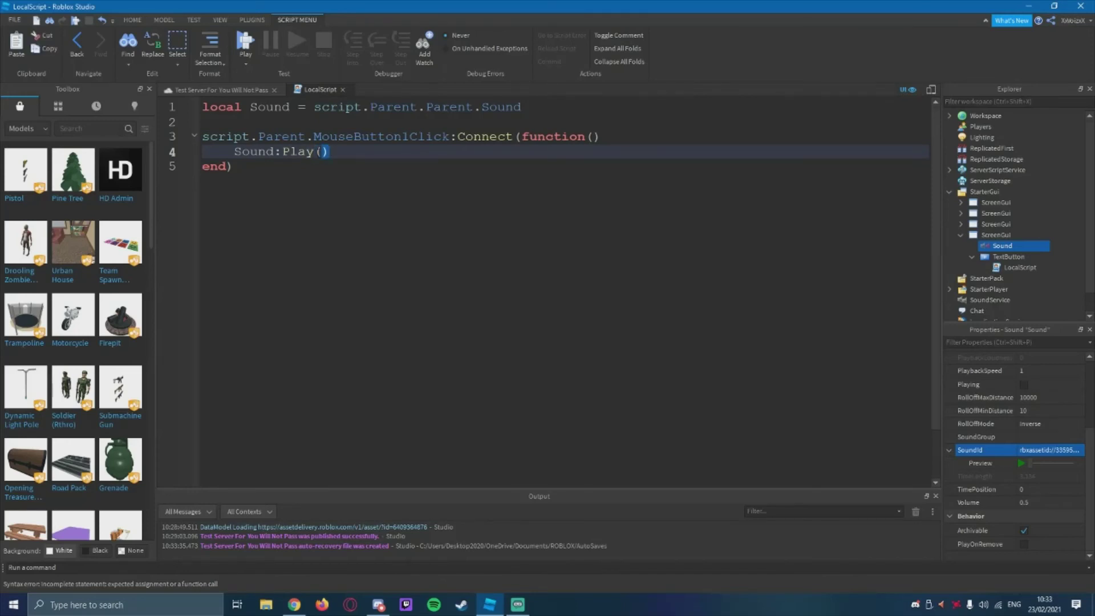
{"action": "left_click_drag", "start_coordinate": [283, 152], "coordinate": [220, 207]}
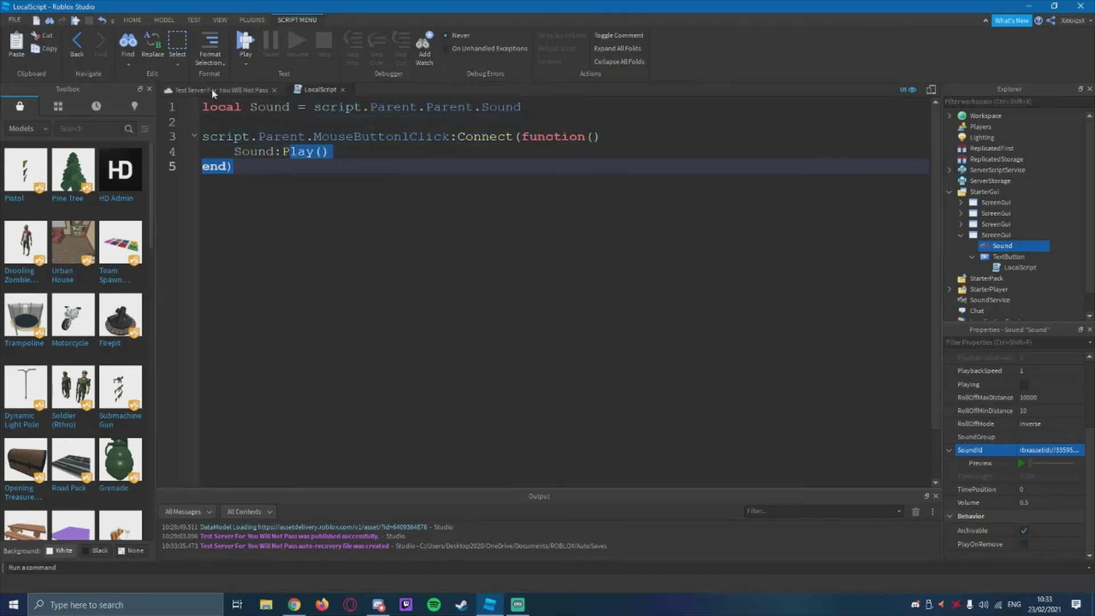
Step: Playtest the place, click the Play Sound button three times, then stop
{"action": "left_click", "coordinate": [212, 89]}
{"action": "left_click", "coordinate": [133, 20]}
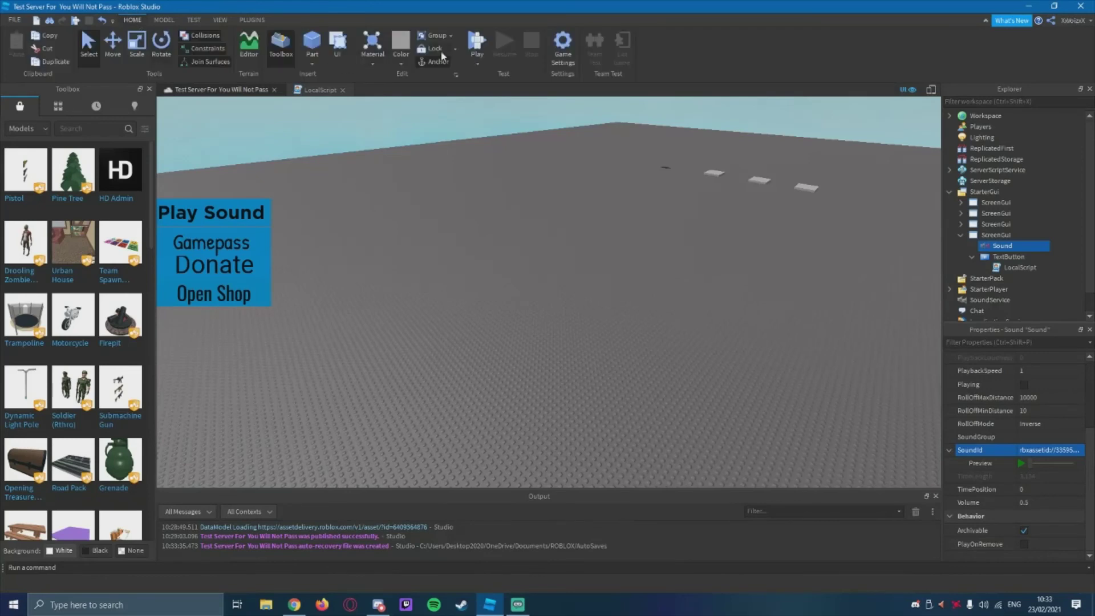
{"action": "left_click", "coordinate": [477, 44]}
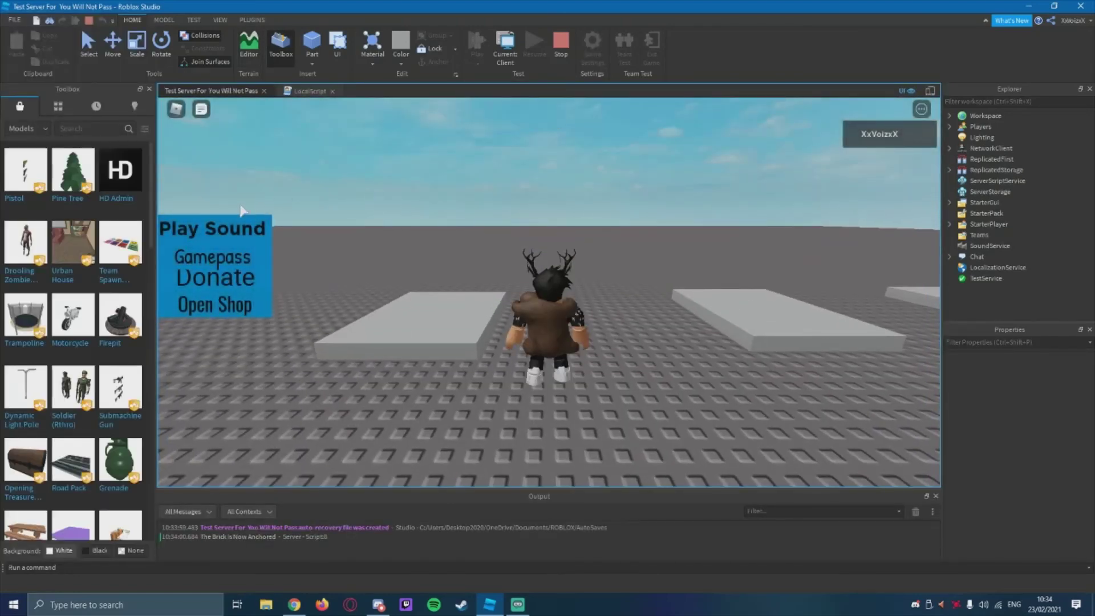
{"action": "left_click", "coordinate": [221, 231]}
{"action": "left_click", "coordinate": [228, 232]}
{"action": "left_click", "coordinate": [240, 221]}
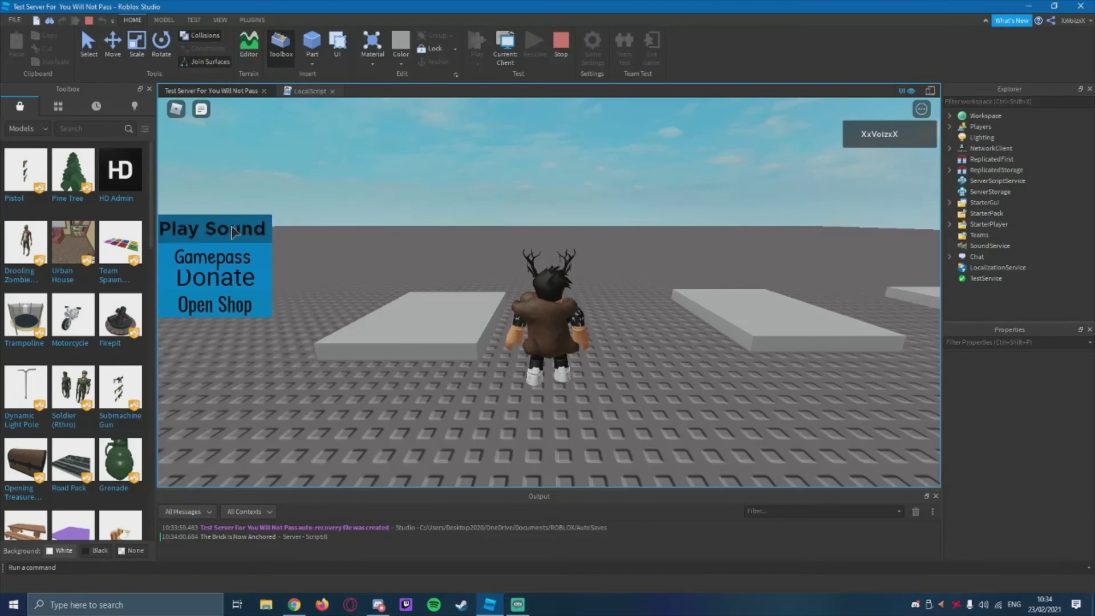
{"action": "left_click", "coordinate": [561, 45]}
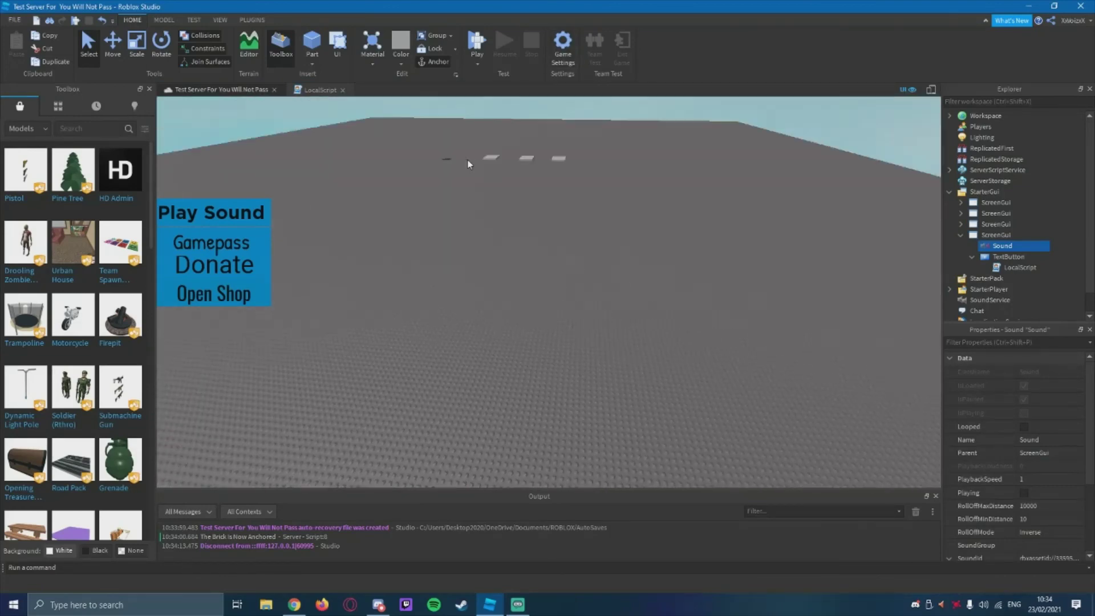
Step: Switch to Discord and open the #video-suggestions channel
{"action": "left_click", "coordinate": [378, 605]}
{"action": "scroll", "coordinate": [111, 286], "scroll_direction": "down", "scroll_amount": 5}
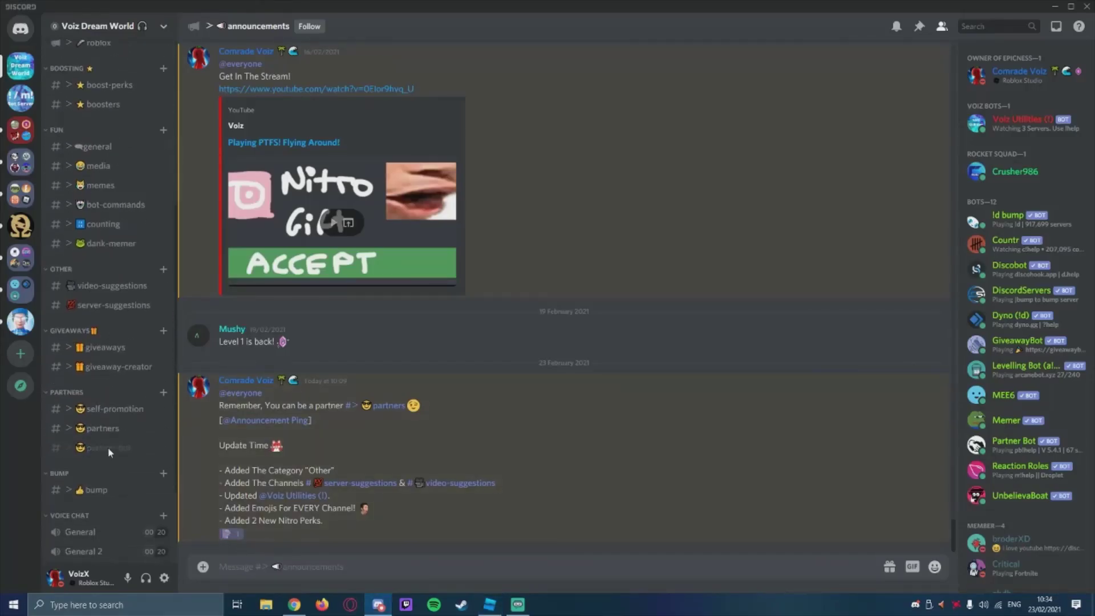
{"action": "scroll", "coordinate": [107, 257], "scroll_direction": "down", "scroll_amount": 3}
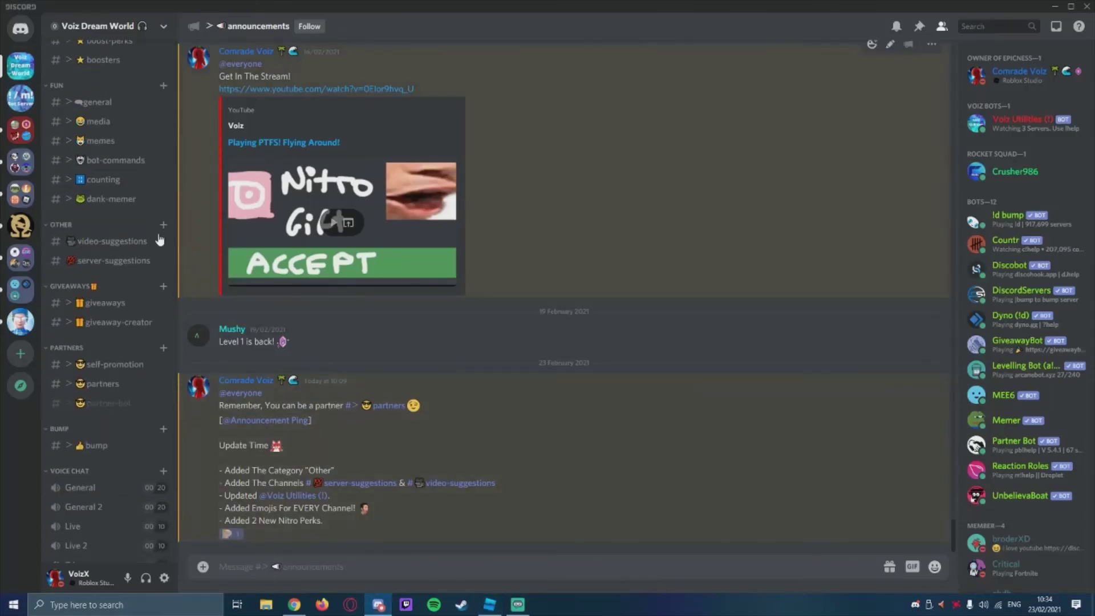
{"action": "left_click", "coordinate": [114, 247]}
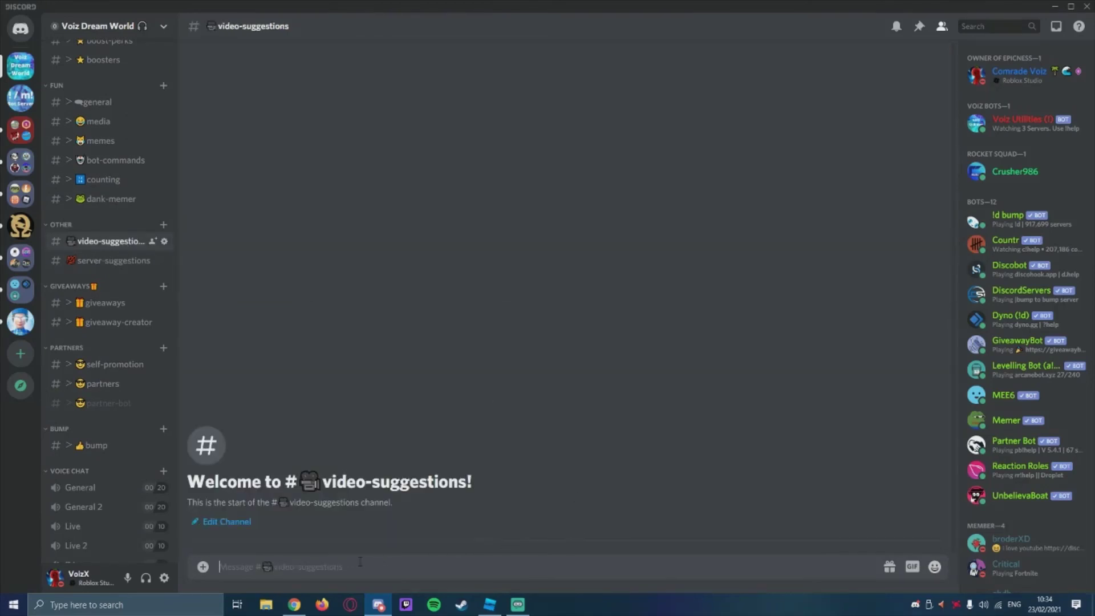